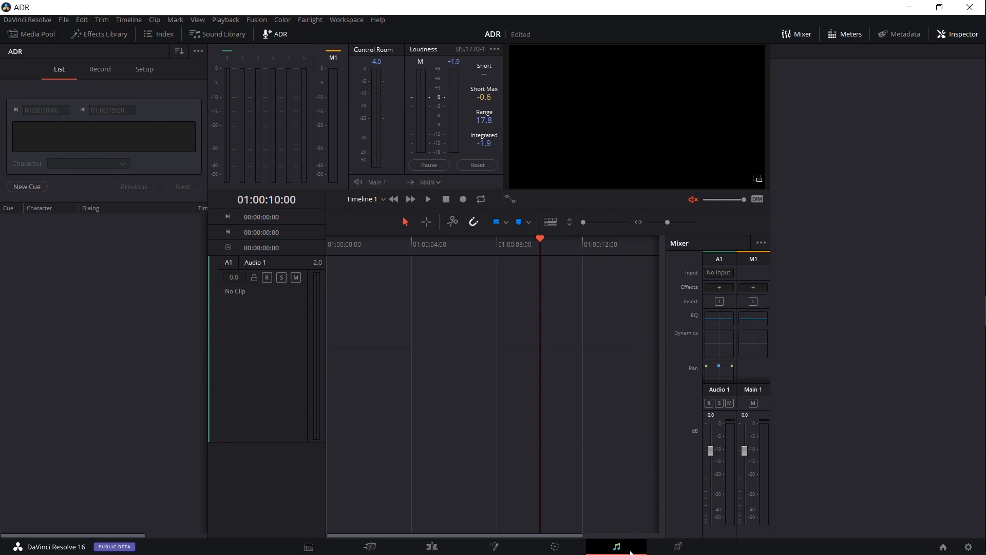
Hide and reshow the ADR panel, and widen it slightly.
left_click(290, 33)
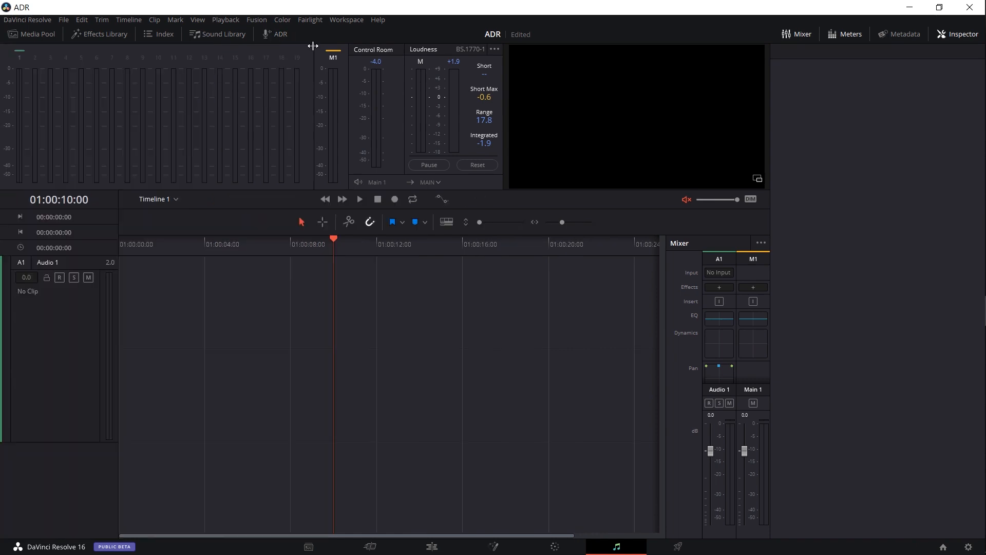
left_click(286, 35)
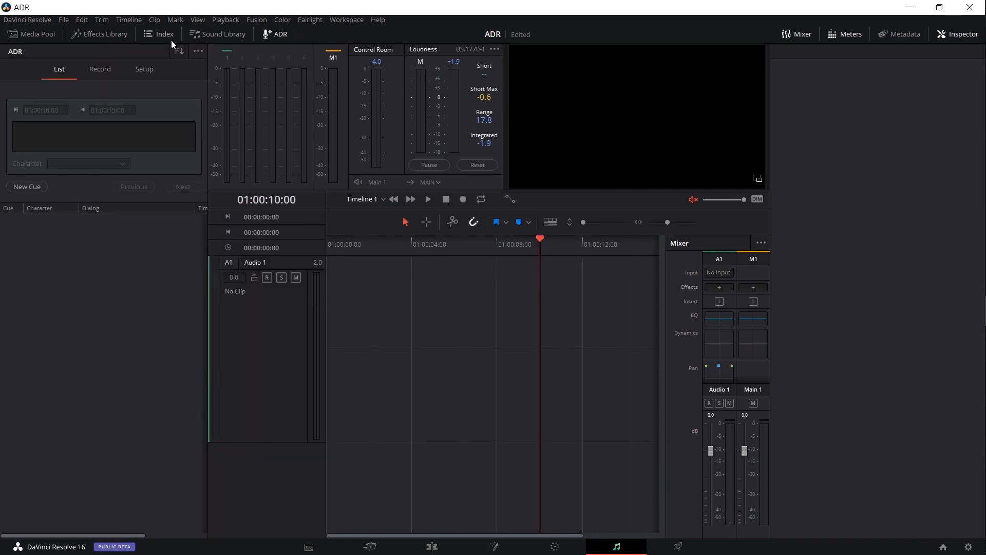
left_click_drag(209, 134, 224, 134)
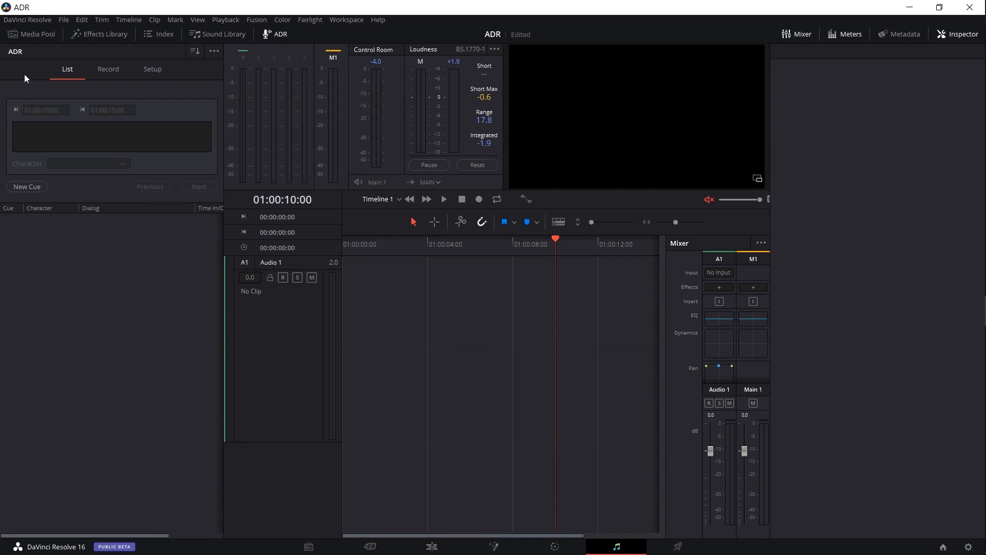
Show the ADR setup settings and add a second audio track of type Stereo to the timeline.
left_click(146, 73)
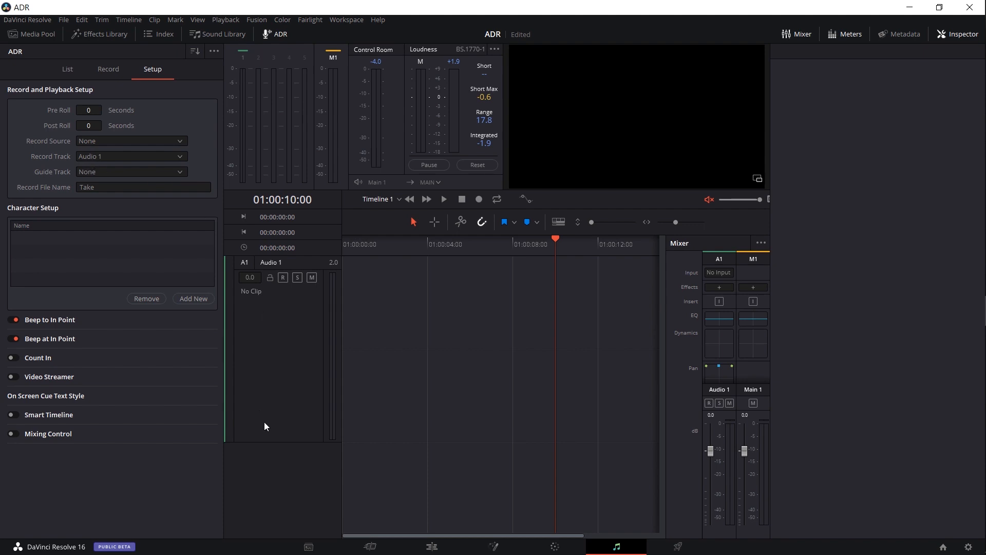
right_click(281, 459)
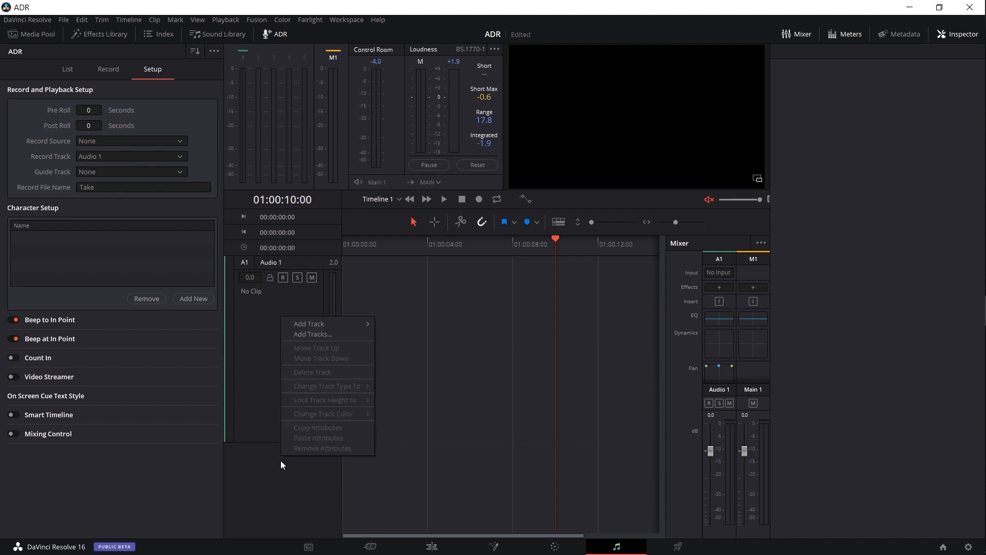
mouse_move(347, 325)
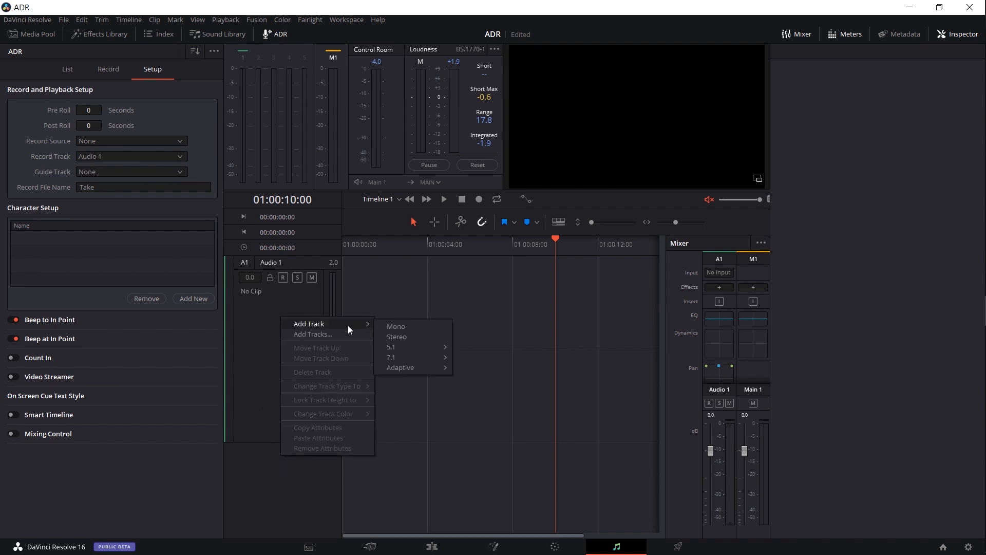
left_click(408, 337)
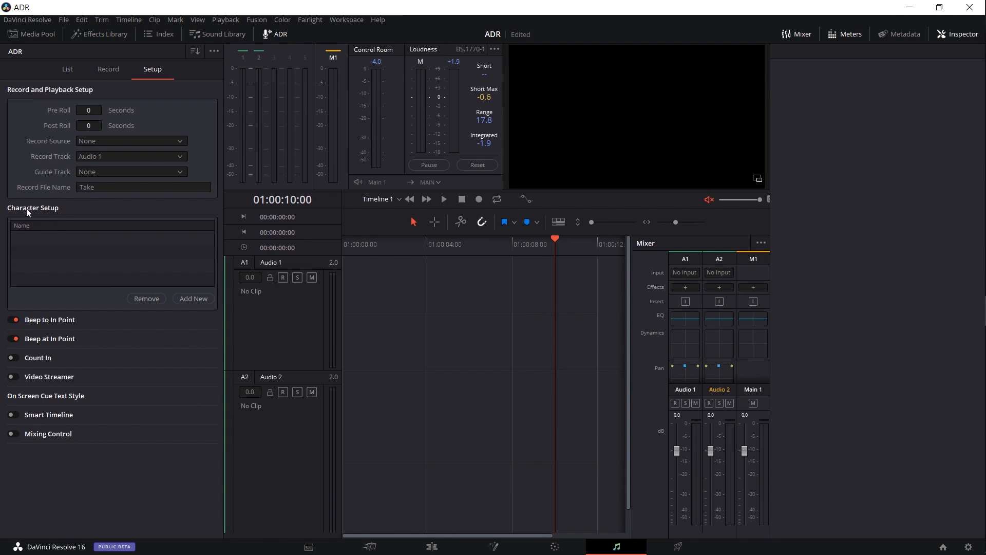
Add a character named Narrator to the ADR character setup.
left_click(198, 302)
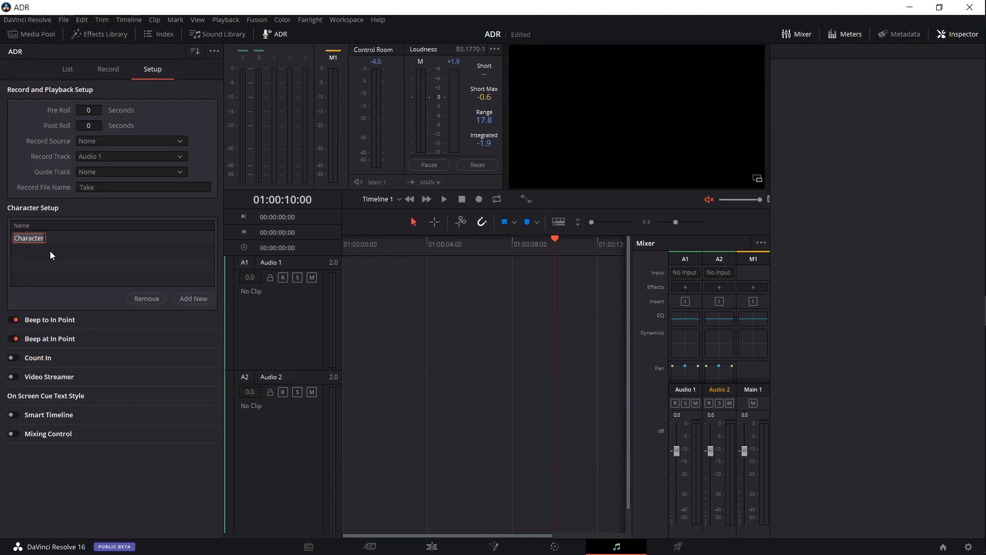
type("Narrator")
key("Return")
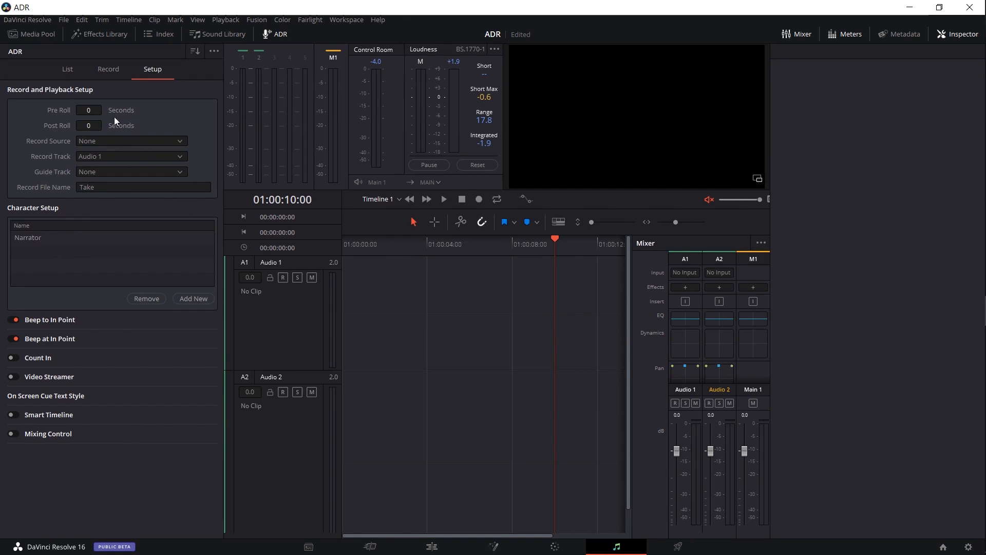
Try pre-roll times of 6 and 5 seconds, and restore the pre-roll to 0.
left_click_drag(89, 110, 69, 124)
type("6")
key("Return")
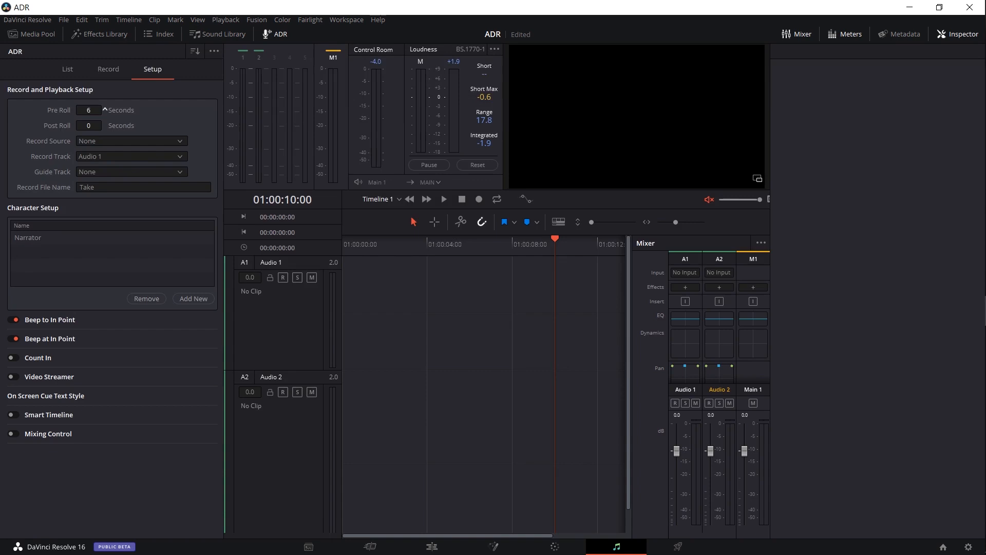
left_click(105, 110)
left_click(105, 110)
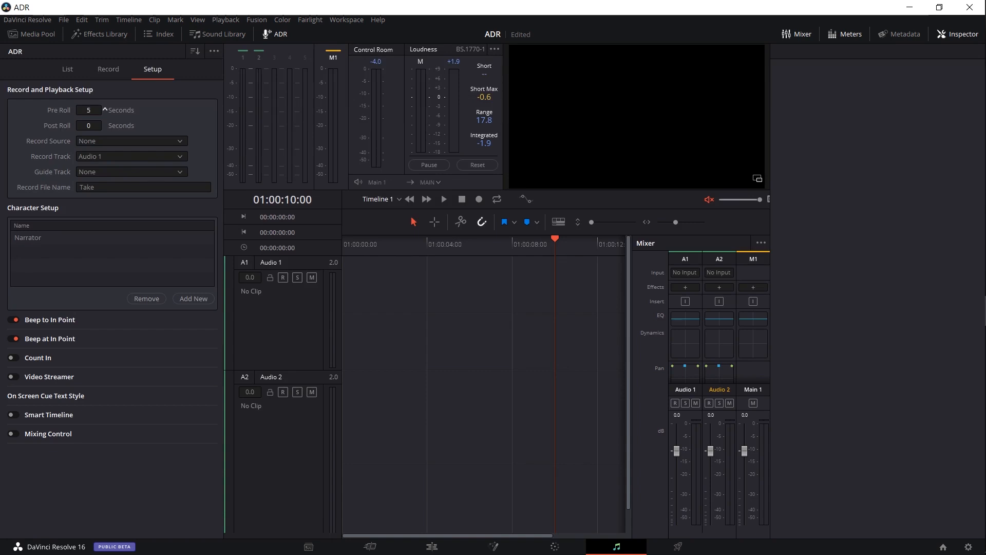
left_click(86, 112)
type("0")
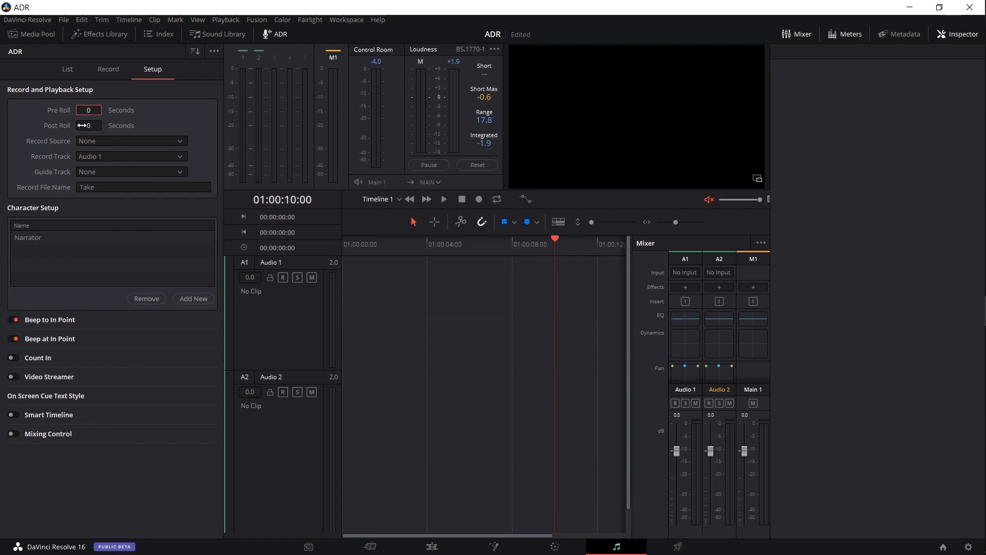
left_click(160, 197)
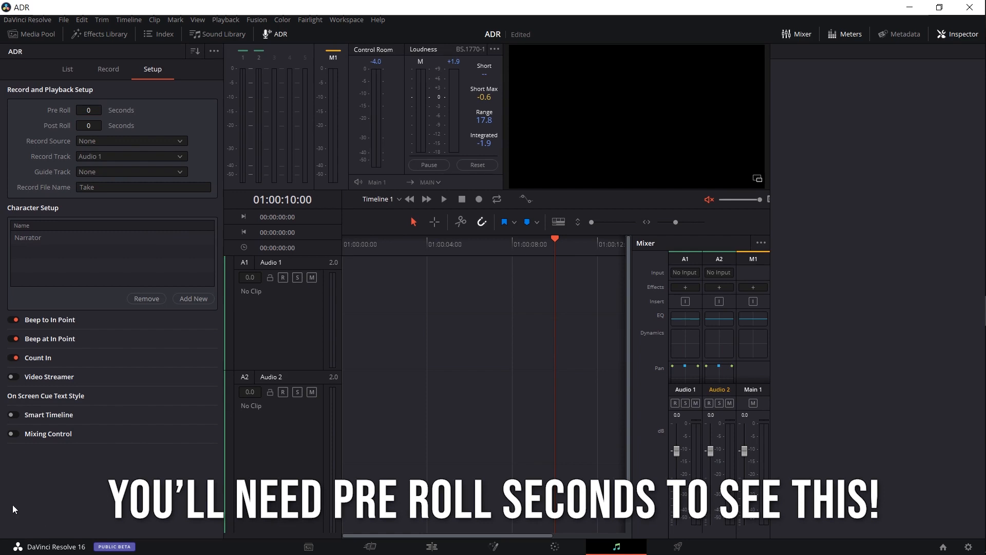
Turn on Count In for ADR recording, and briefly view the cue list before returning to the setup settings.
left_click(14, 358)
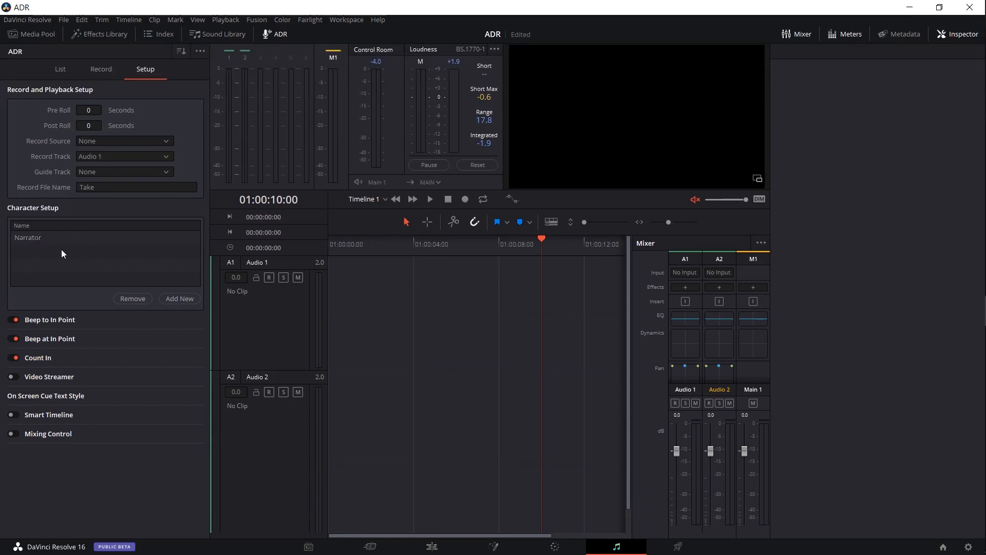
left_click(59, 70)
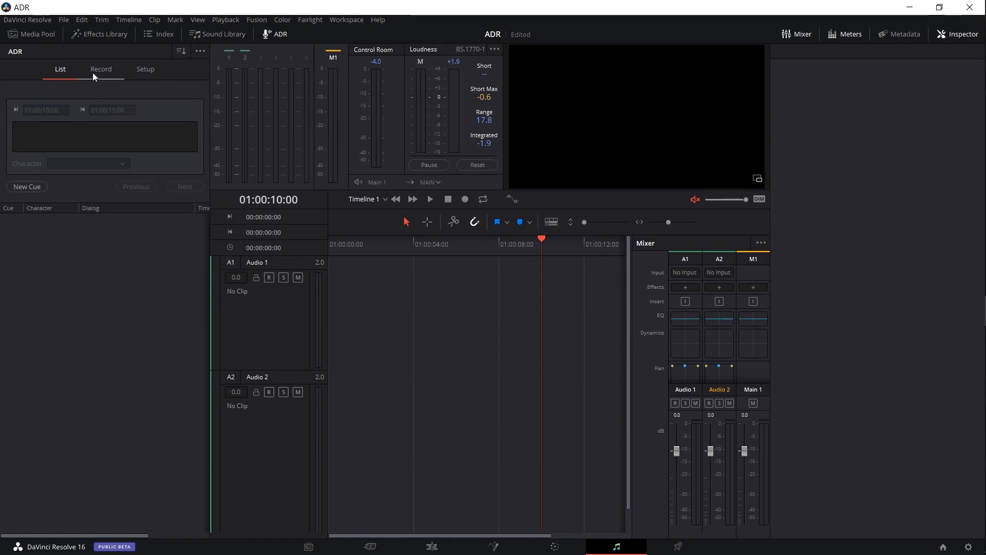
left_click(146, 68)
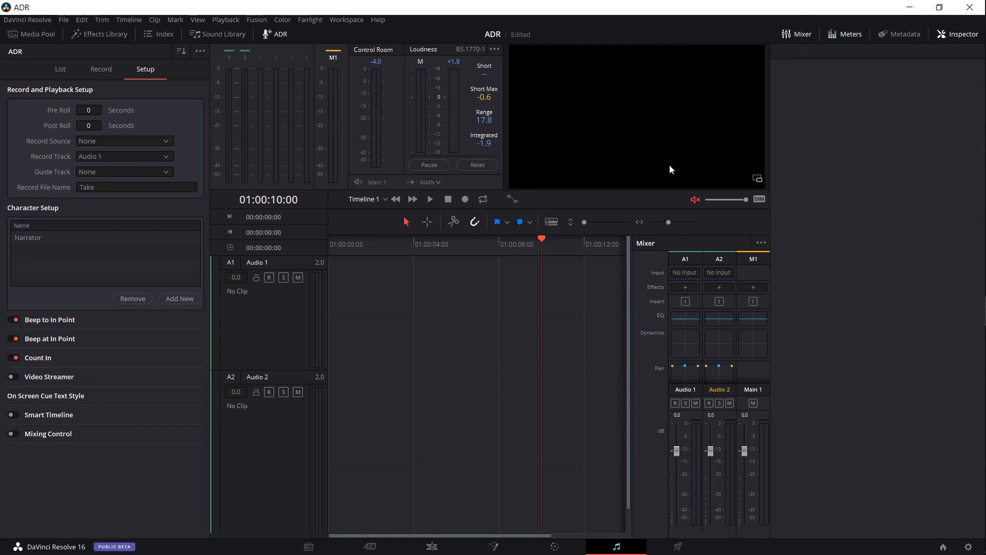
Patch the USB microphone from the Audio Inputs source to both channels of the Audio 1 track input.
left_click(679, 275)
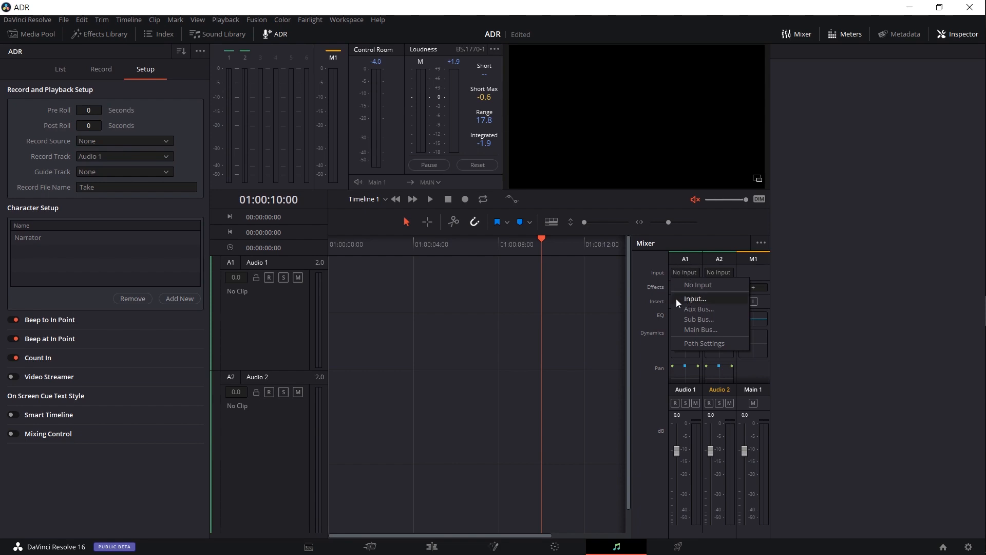
left_click(695, 298)
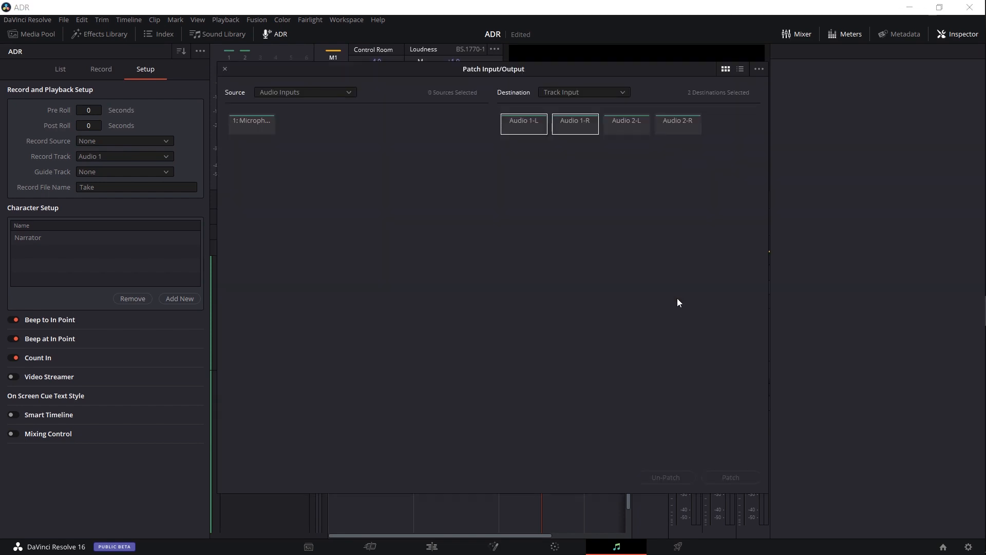
left_click(294, 93)
left_click(335, 97)
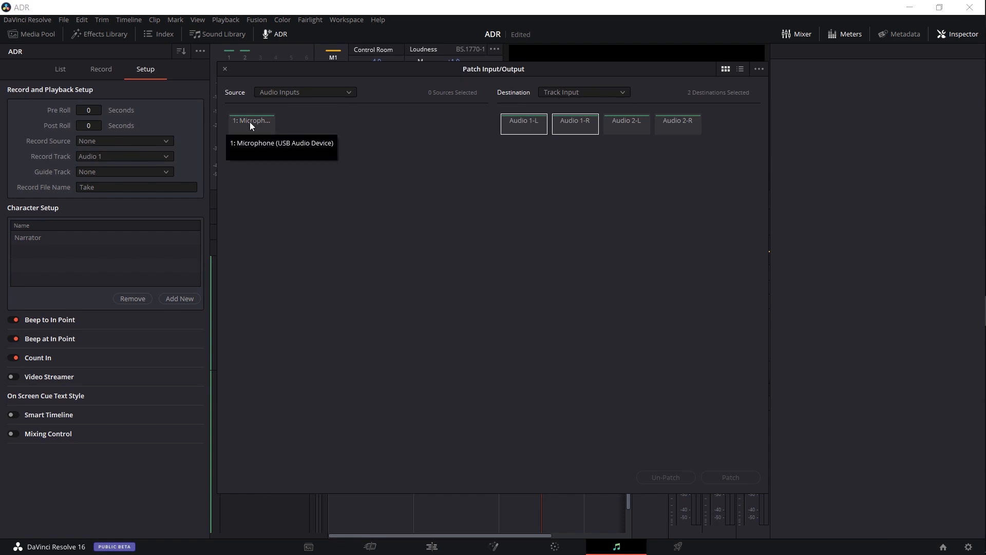
left_click(274, 124)
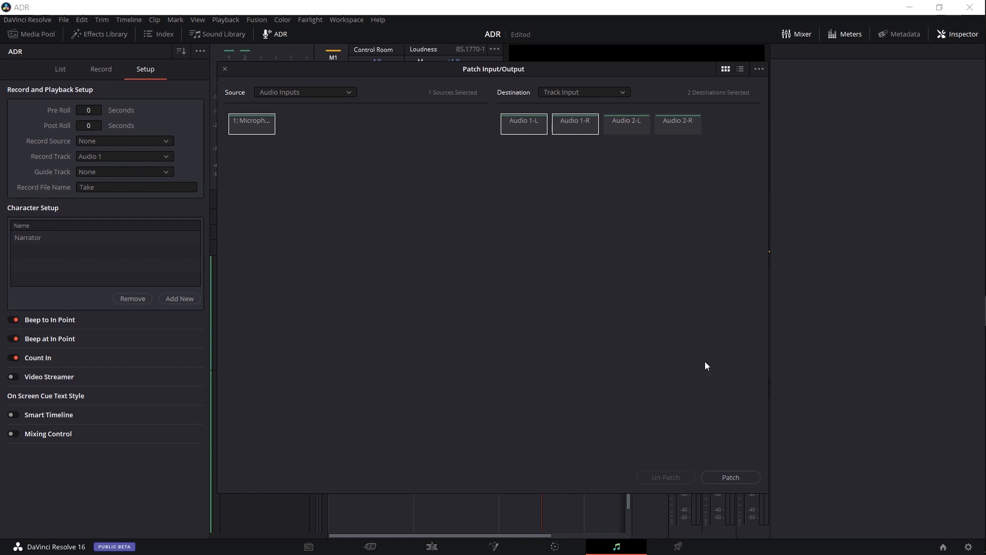
left_click(740, 477)
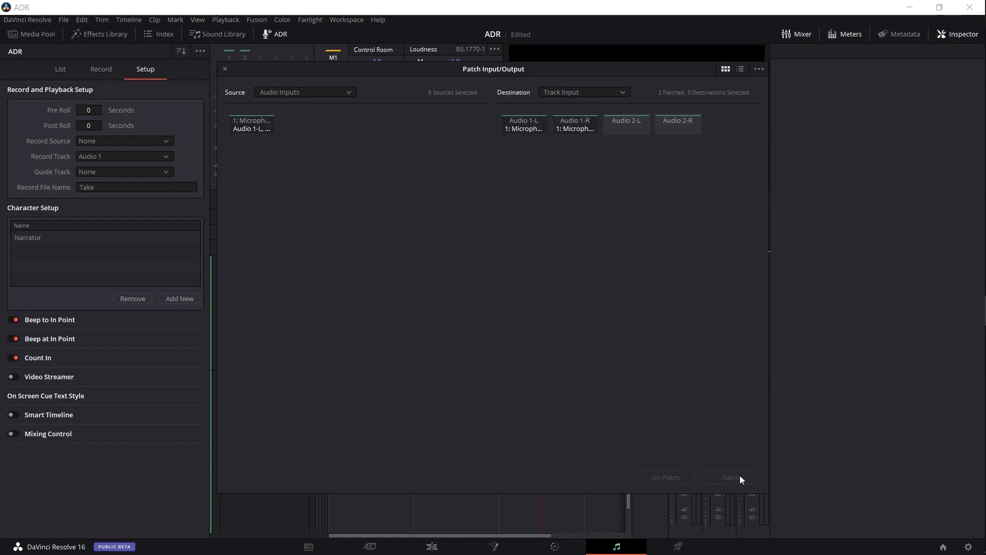
left_click(225, 69)
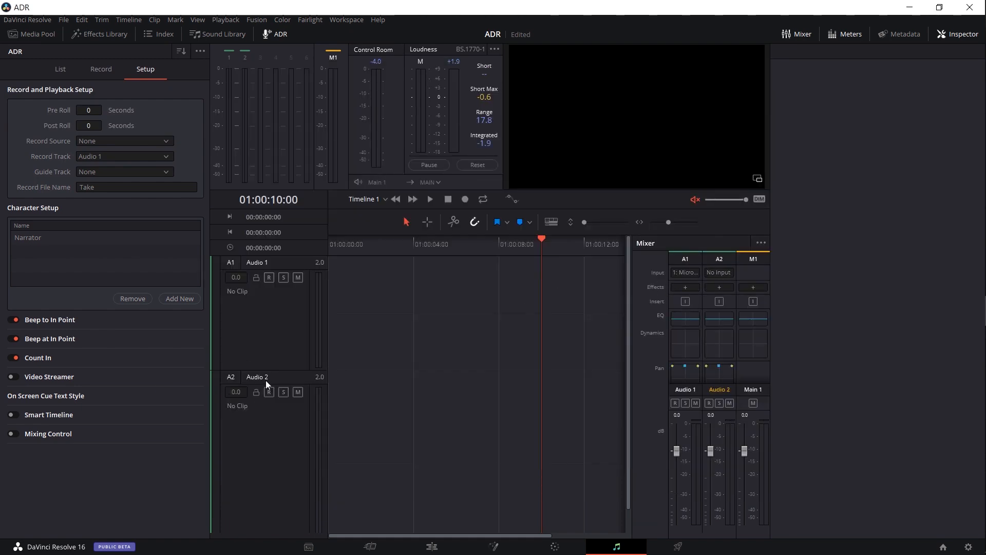
Patch Beeps from the System Generator source to both channels of the Audio 2 track input.
left_click(719, 273)
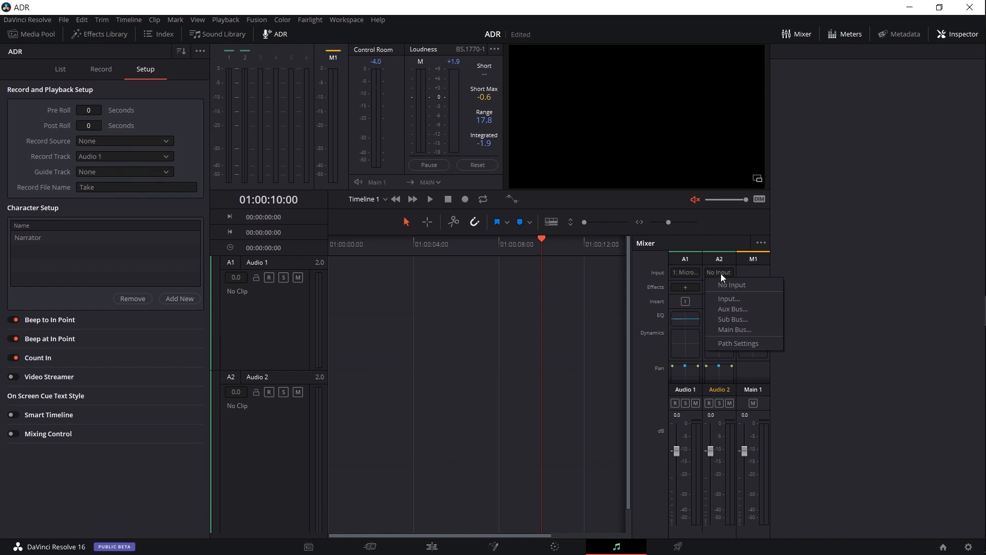
left_click(729, 299)
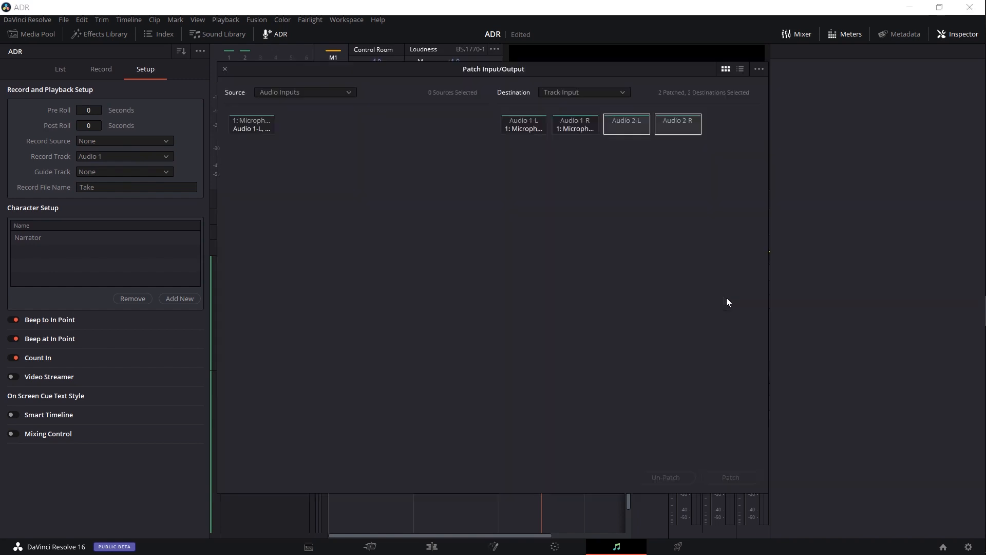
left_click(301, 92)
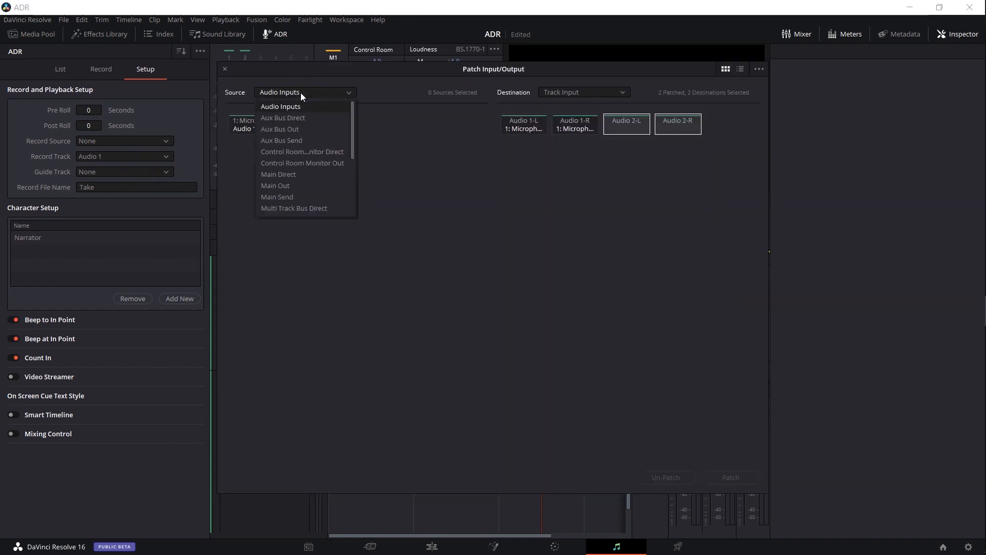
scroll(301, 142, "down", 5)
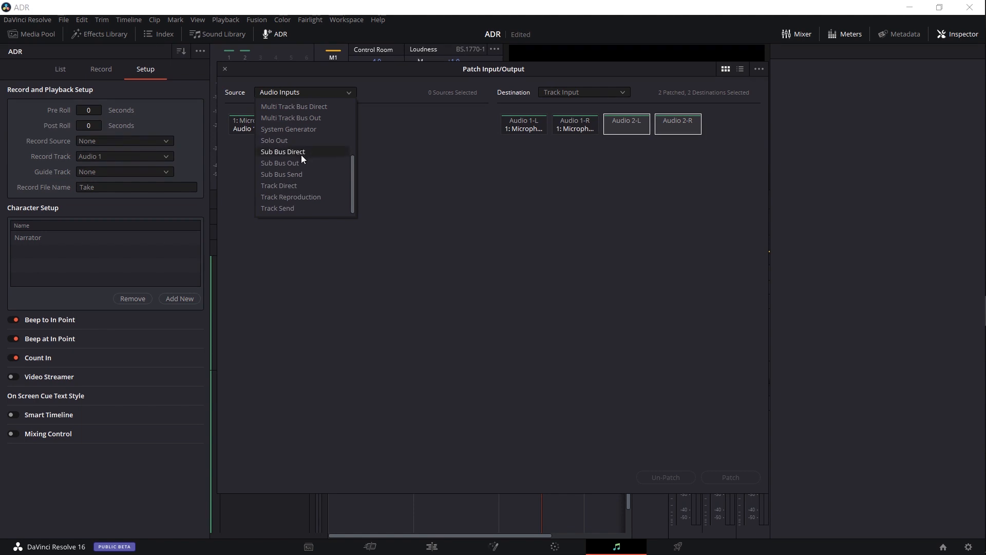
left_click(308, 129)
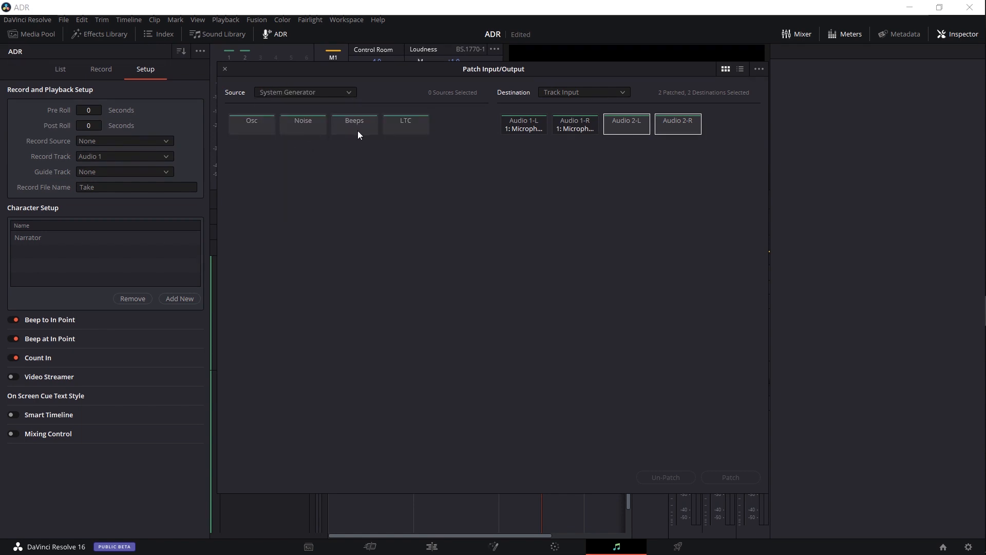
left_click(358, 135)
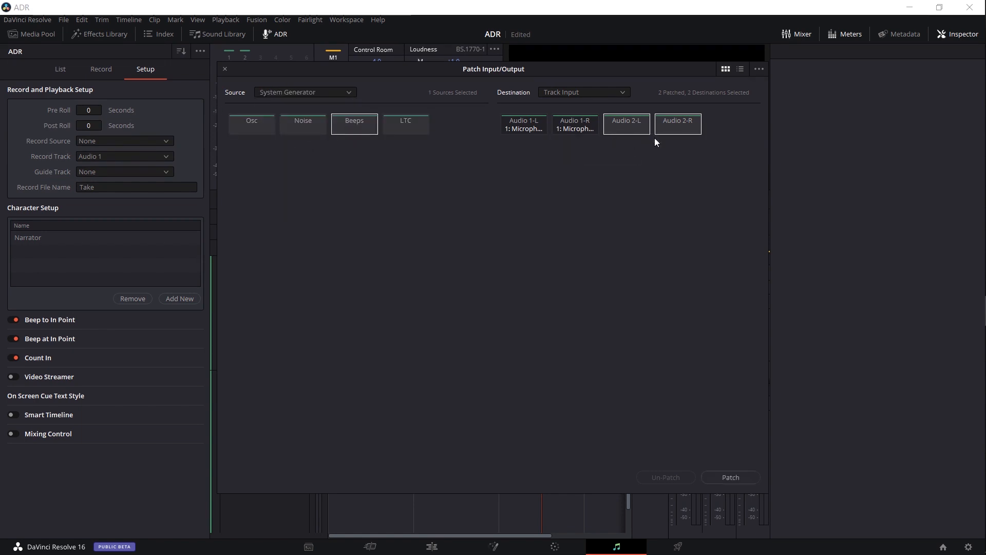
left_click(746, 479)
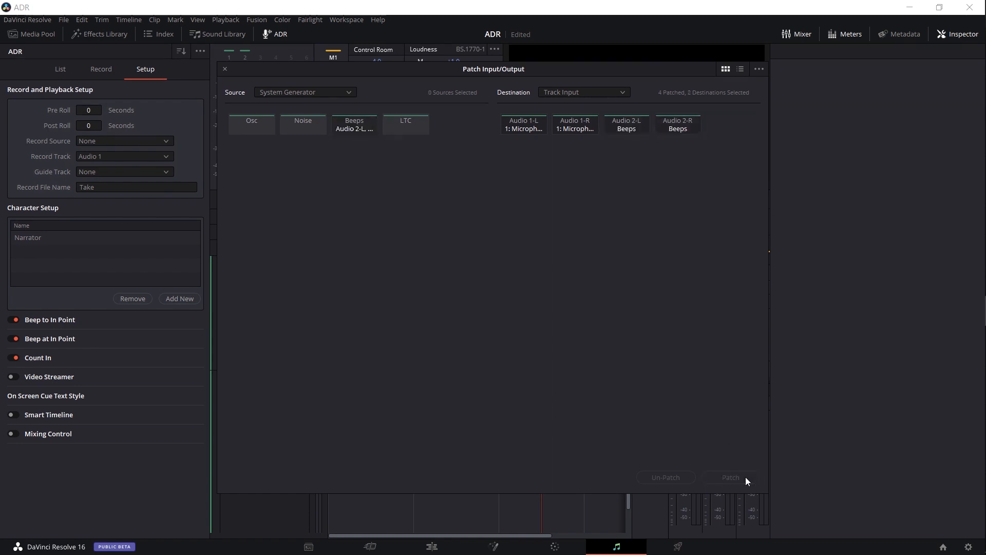
left_click(224, 69)
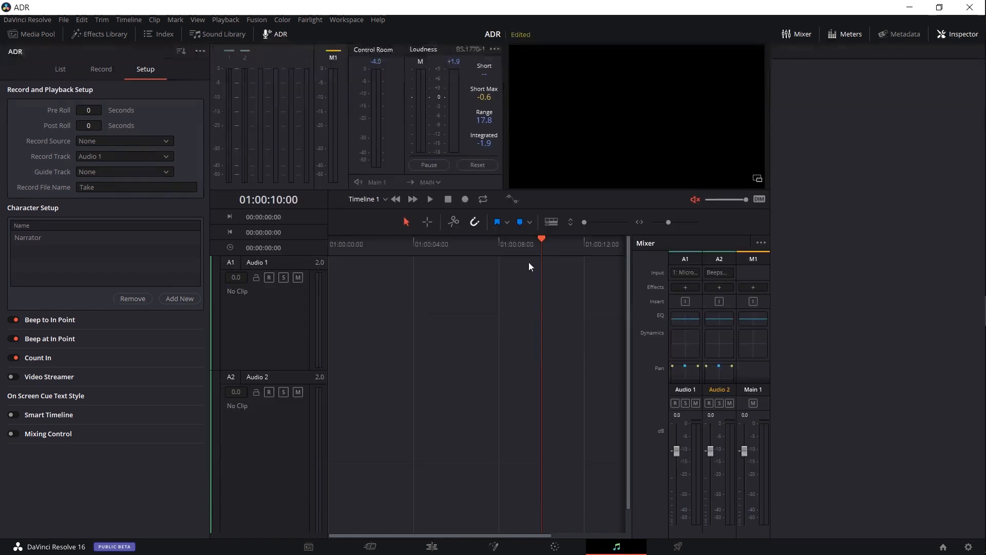
Create a new ADR cue starting at 01:00:08:05 and set its out point to 01:00:12:05.
left_click(57, 72)
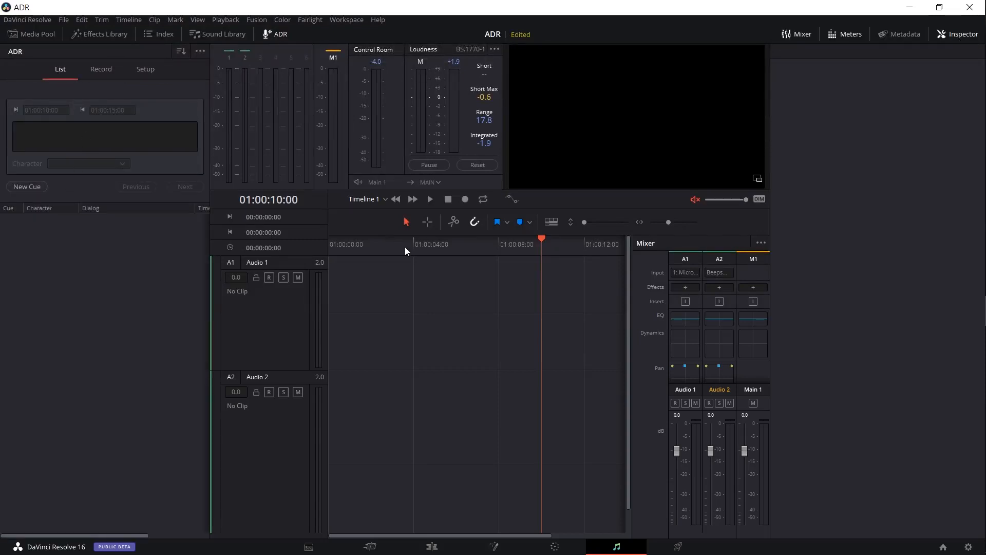
mouse_move(496, 245)
left_mouse_down()
mouse_move(547, 242)
mouse_move(495, 242)
left_mouse_up()
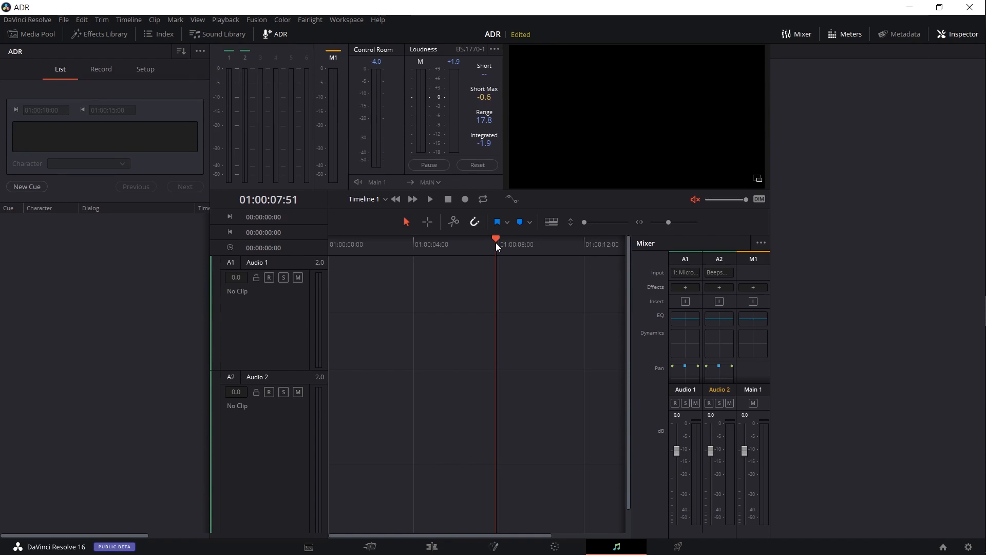
left_click_drag(499, 242, 501, 243)
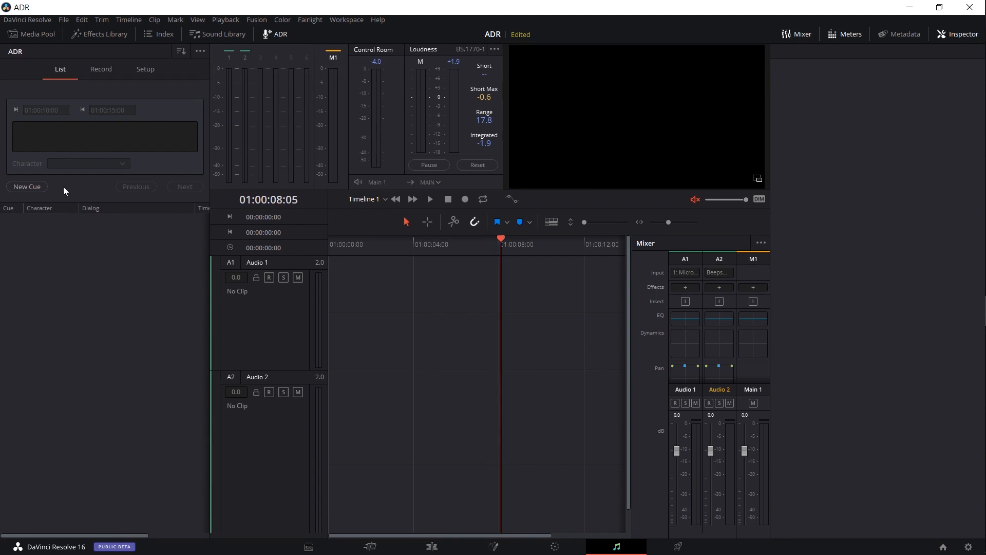
left_click(32, 186)
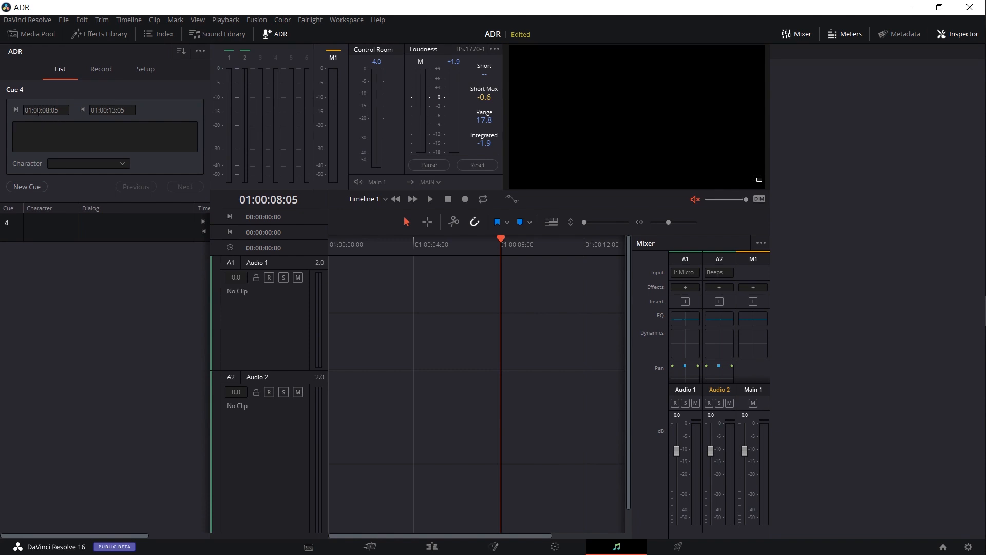
left_click(121, 112)
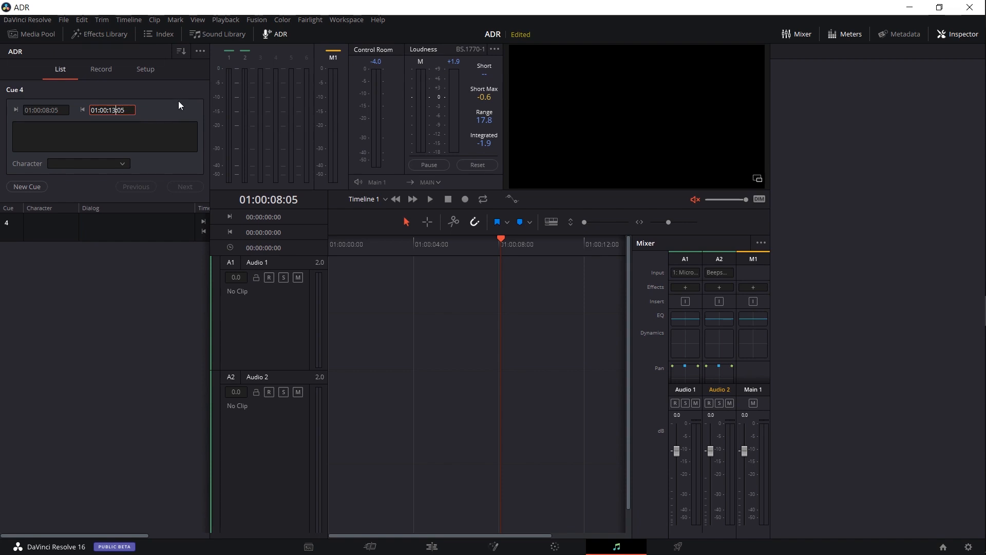
key("BackSpace")
type("2")
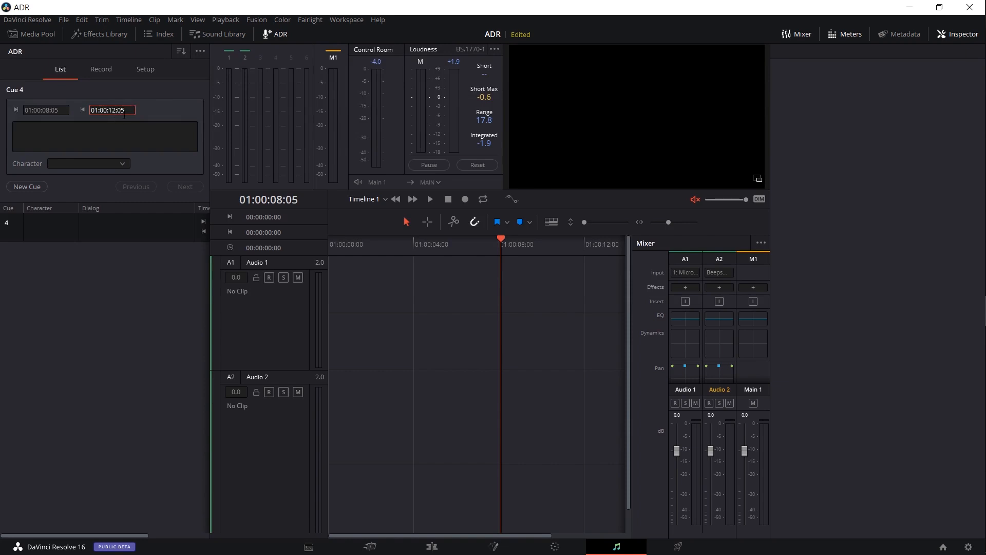
Enter the cue dialog "This is a sample ADR recording" and assign the cue to the Narrator character.
left_click(111, 143)
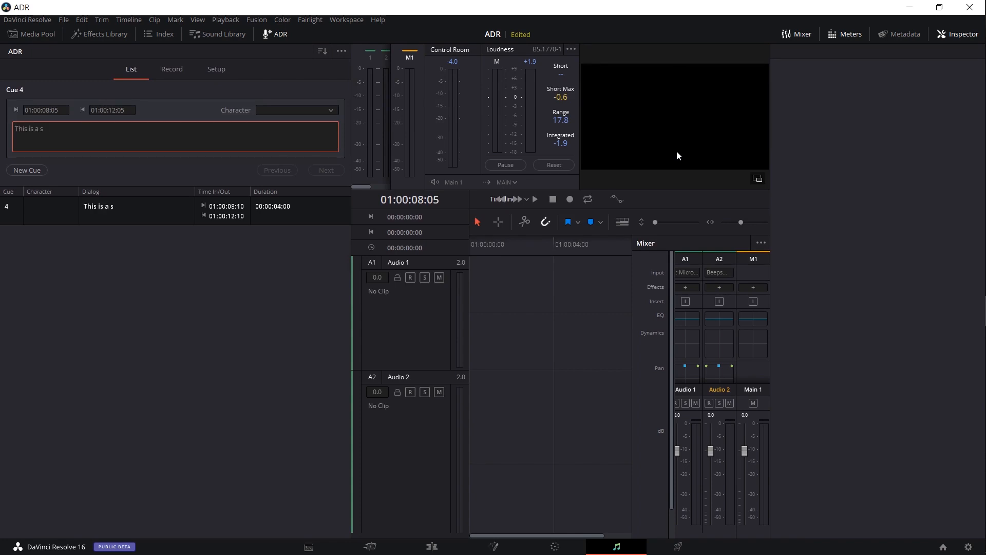
type("e ADR recording")
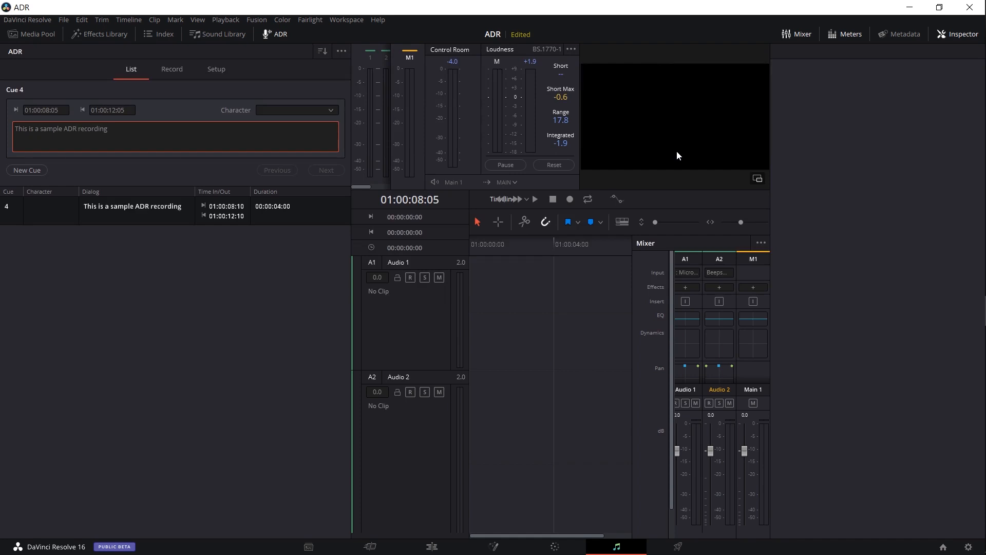
left_click(126, 207)
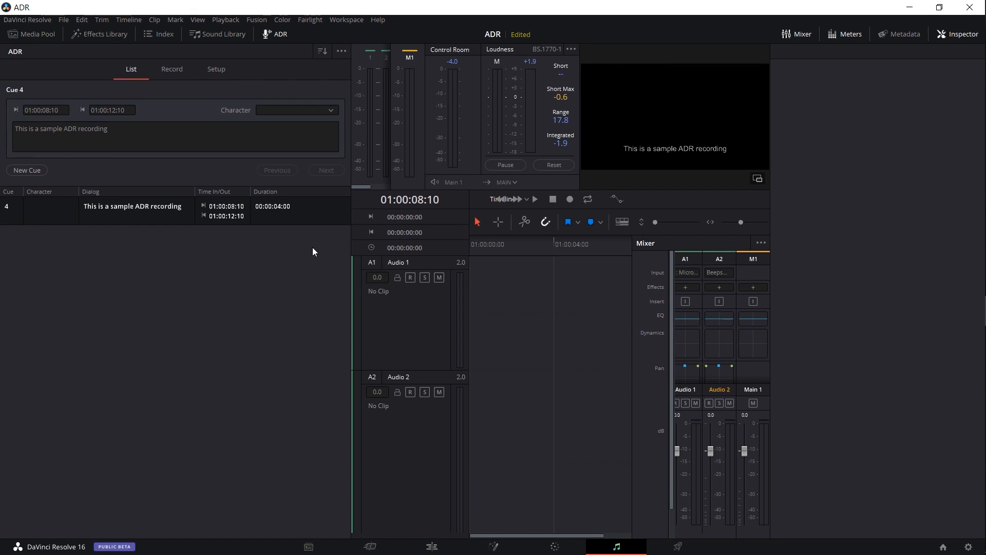
left_click(285, 111)
left_click(286, 130)
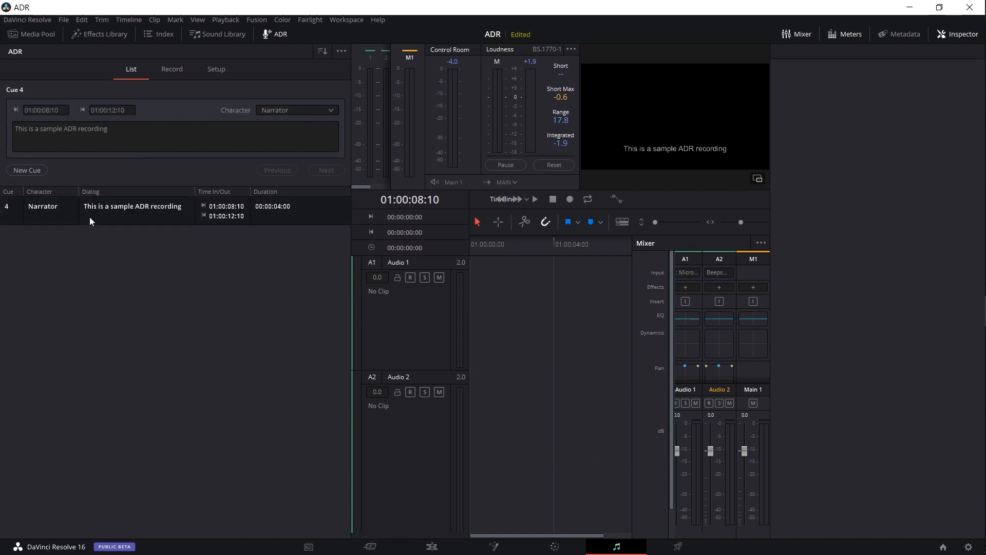
left_click(89, 236)
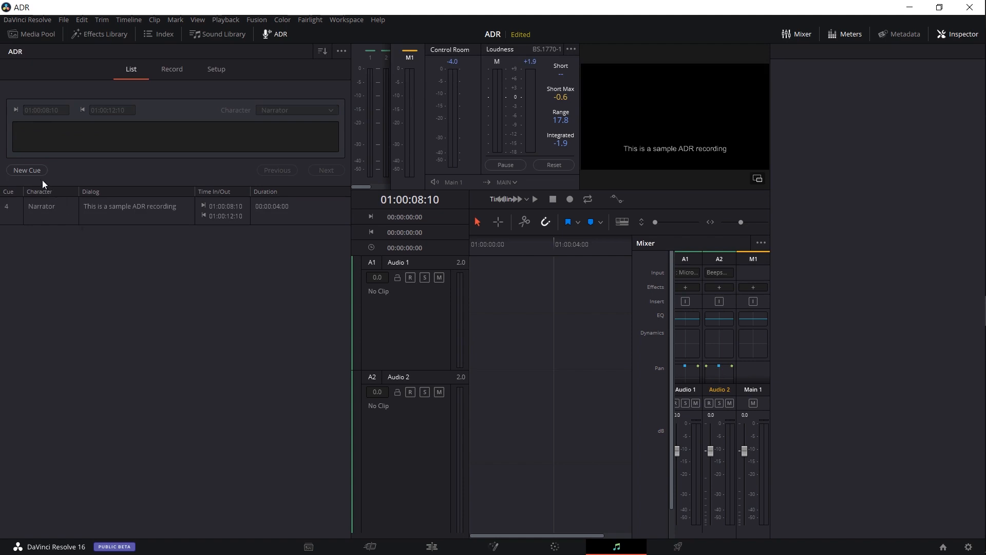
left_click(107, 211)
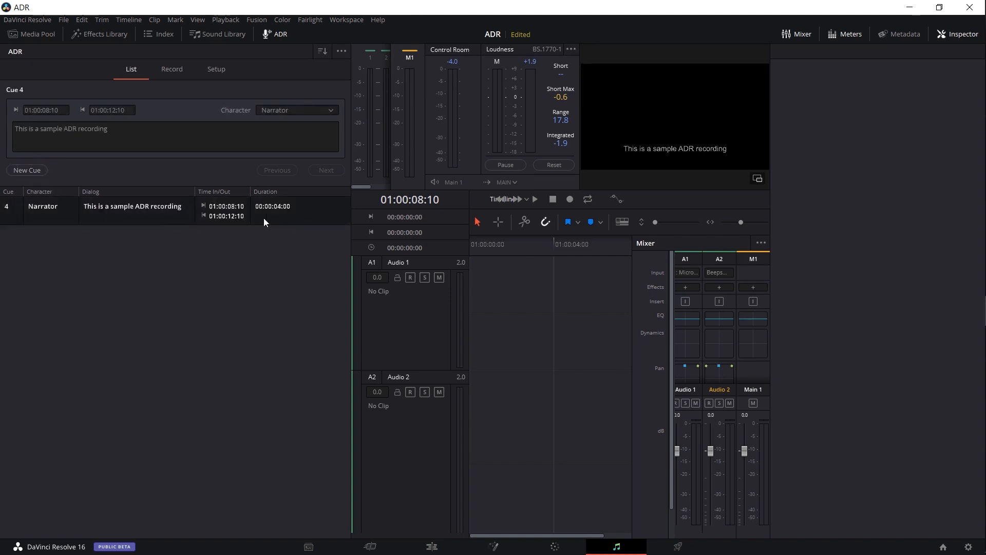
Open the ADR recording view, arm Audio 1 for recording, and widen the ADR panel to show all cue columns.
left_click(174, 69)
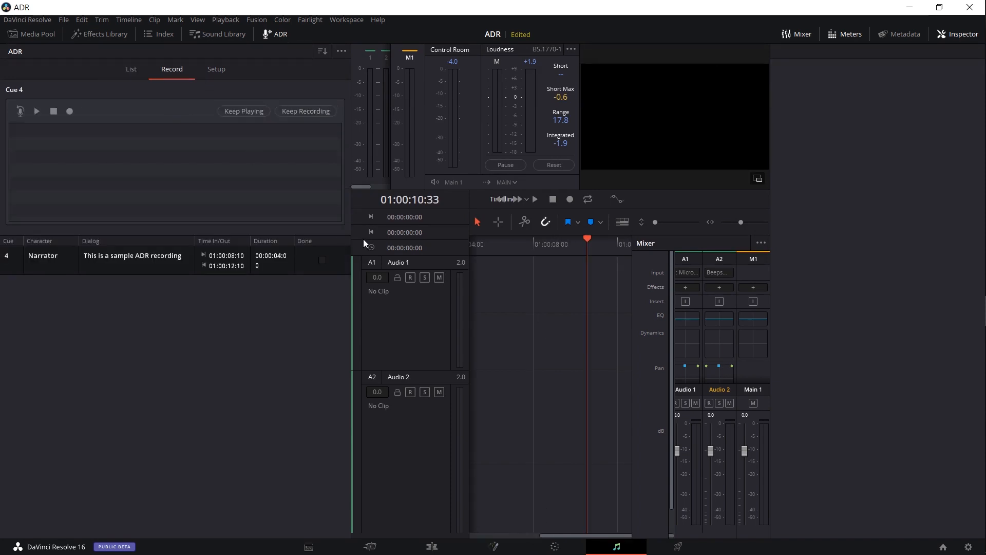
left_click(409, 278)
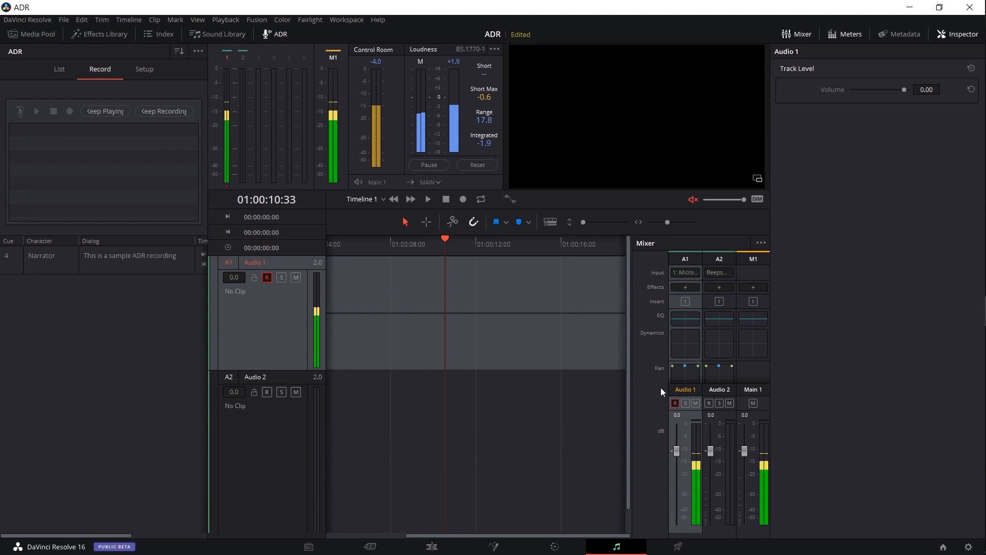
left_click_drag(208, 201, 218, 200)
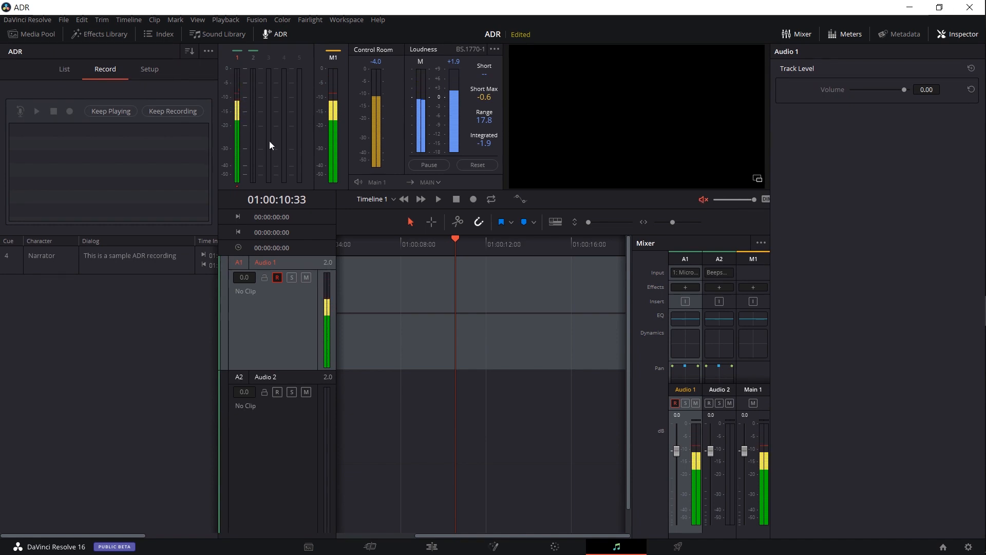
left_click_drag(219, 144, 327, 149)
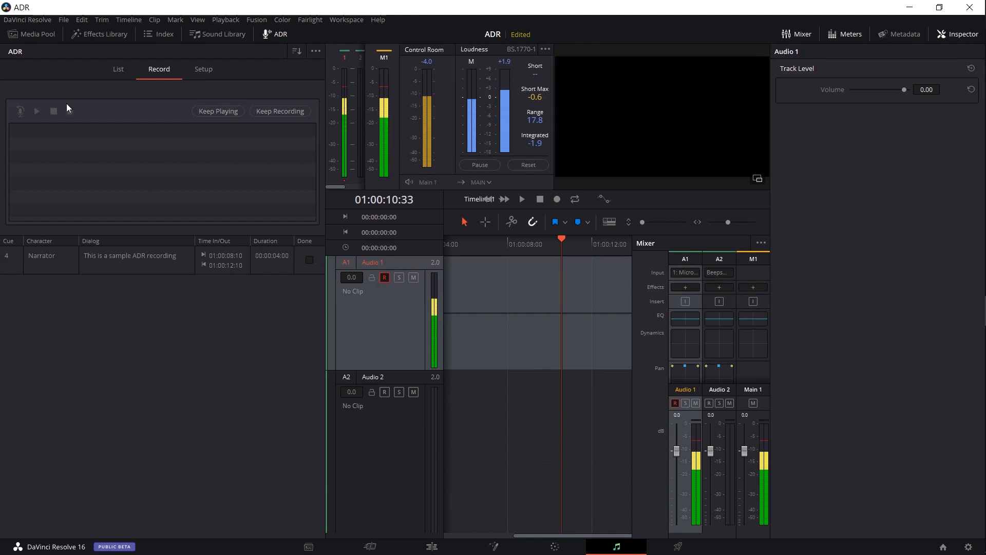
Select the Narrator cue, float the viewer in its own window, and record the first take.
left_click(66, 262)
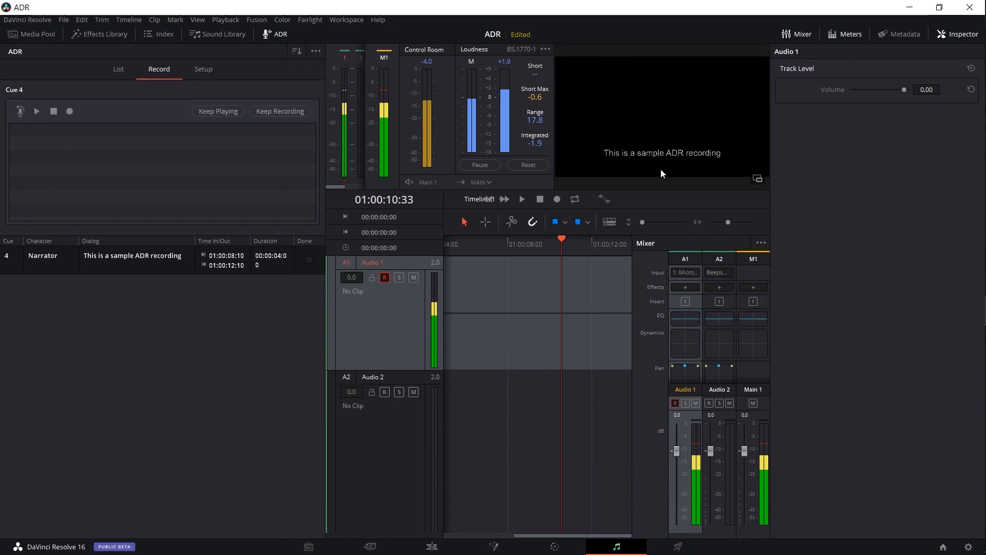
left_click(759, 181)
left_click_drag(571, 121, 663, 114)
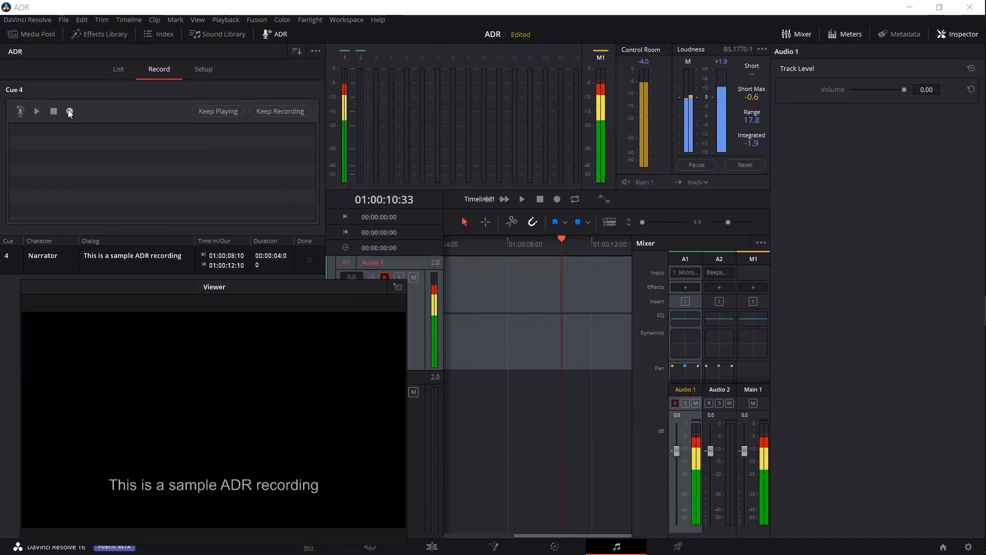
left_click(69, 110)
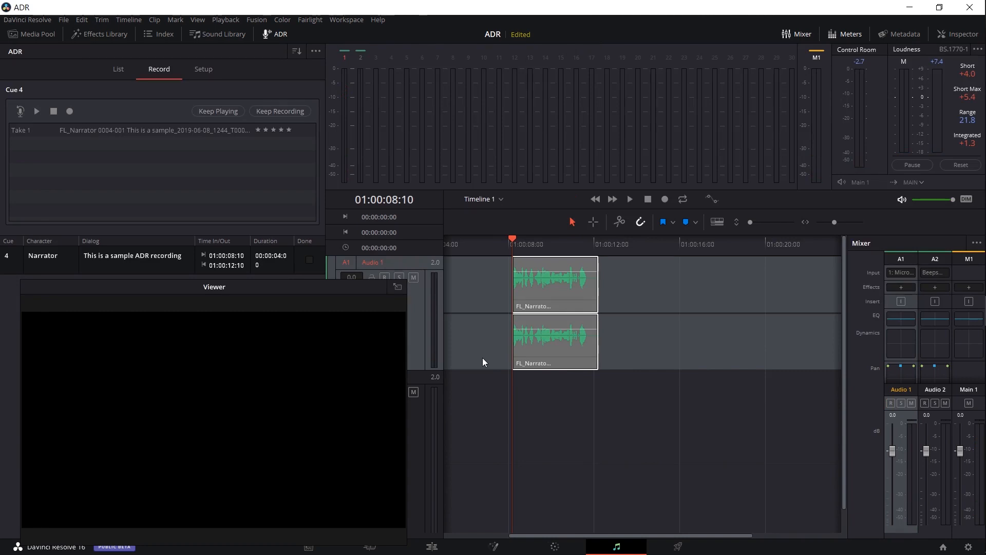
Disarm Audio 1 and play back the recorded take from the timeline, keeping the floating viewer clear of the track controls.
left_click(384, 278)
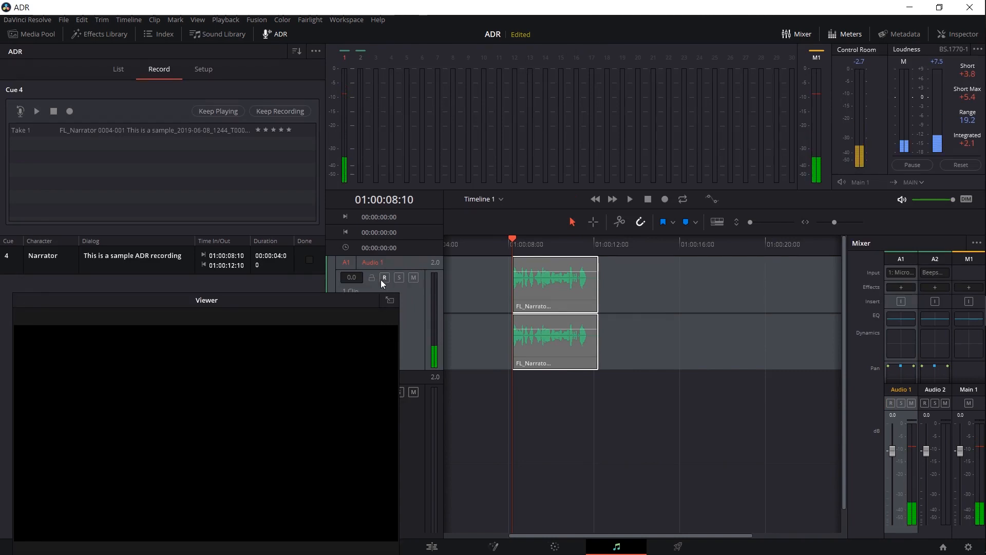
left_click(384, 279)
left_click_drag(351, 300, 347, 291)
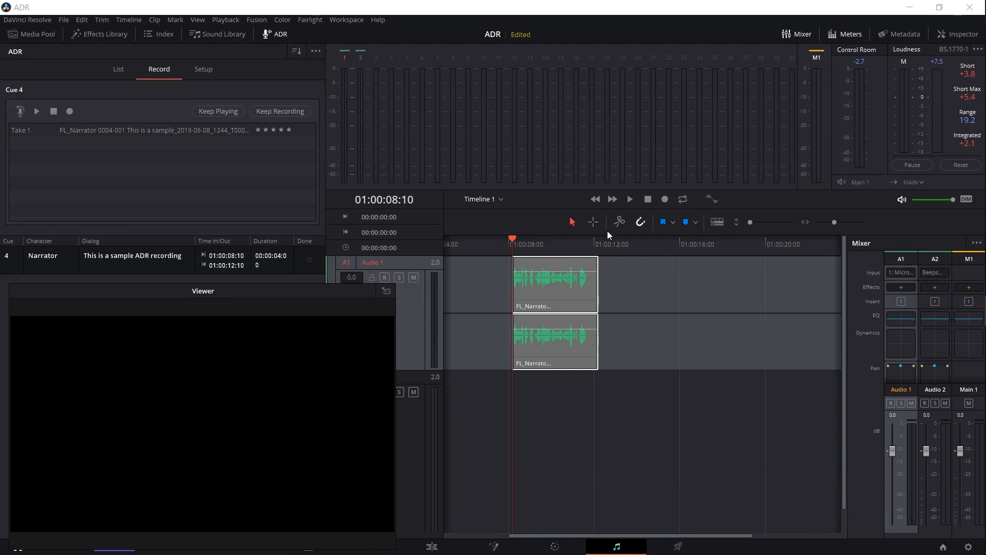
left_click(634, 198)
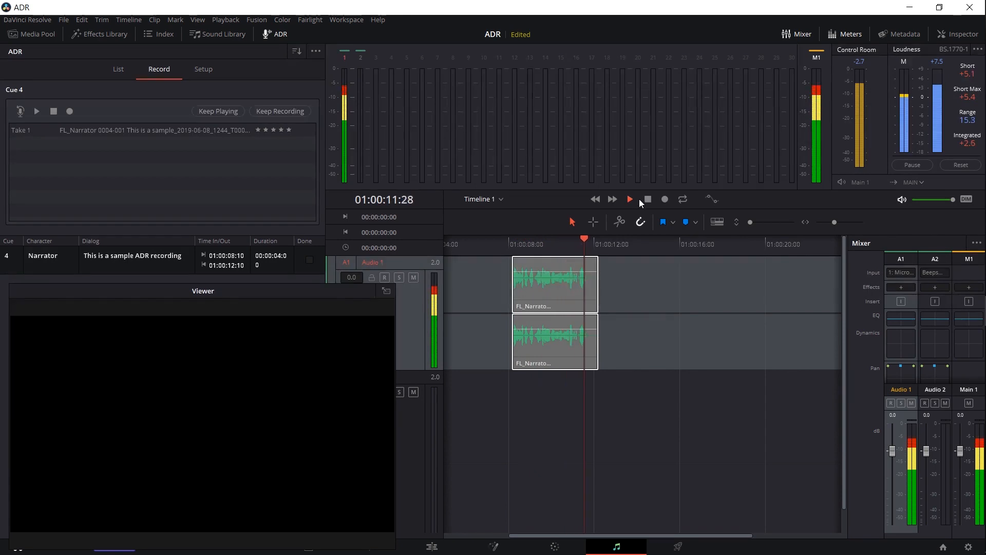
left_click_drag(294, 307, 302, 289)
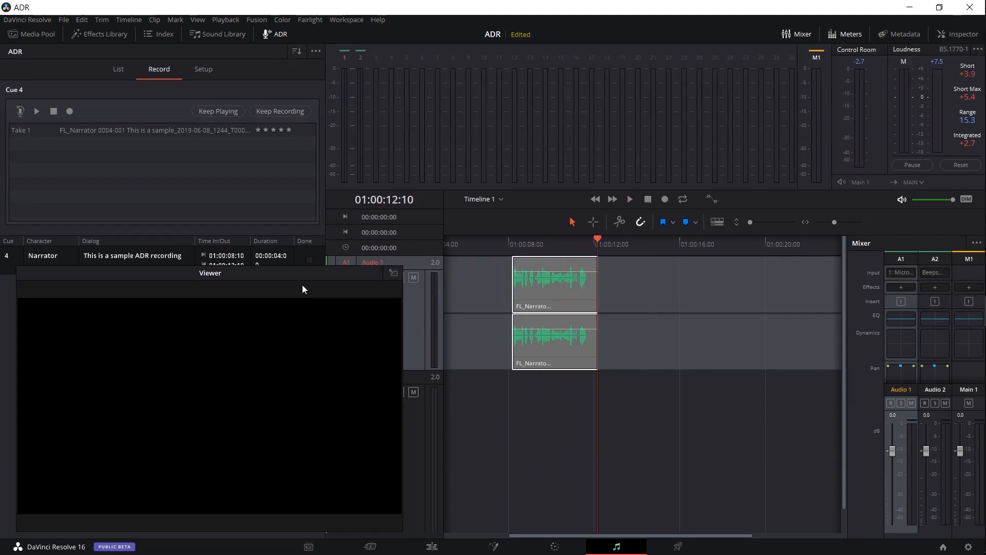
Set the ADR pre-roll to 3 seconds, return to the recording view, and move the floating viewer off the cue list.
left_click(203, 69)
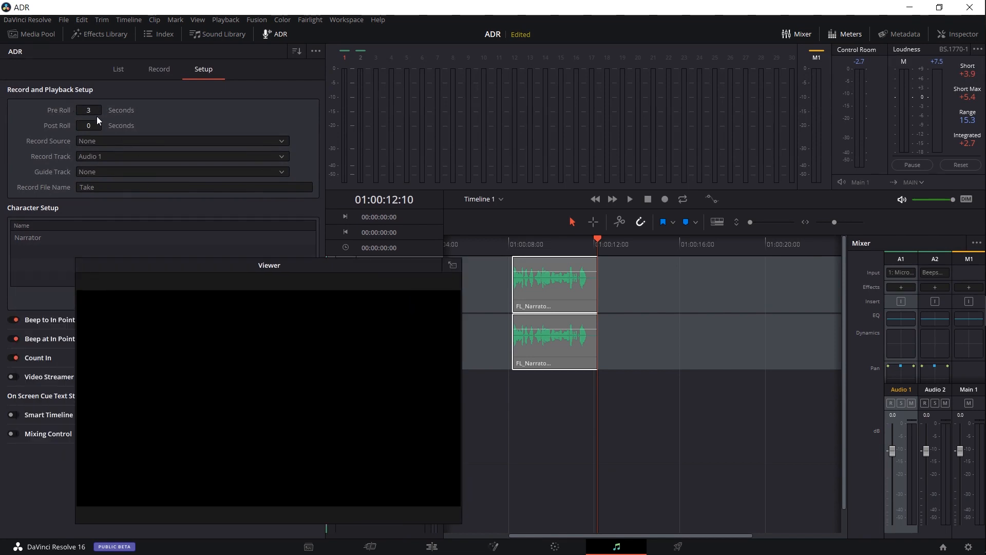
left_click(159, 69)
left_click_drag(269, 266, 220, 326)
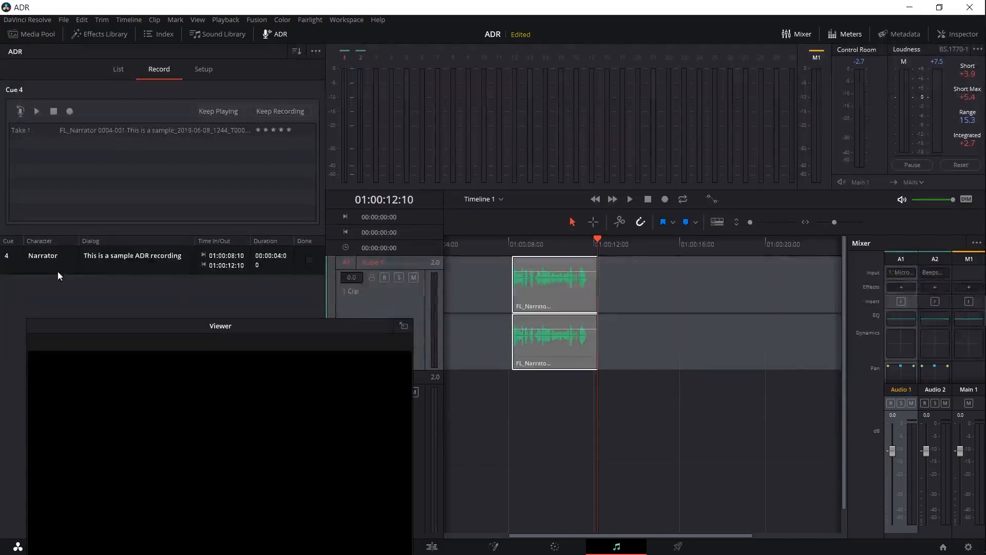
Arm Audio 1 again and record three more takes of the Narrator cue.
left_click(399, 278)
left_click(69, 112)
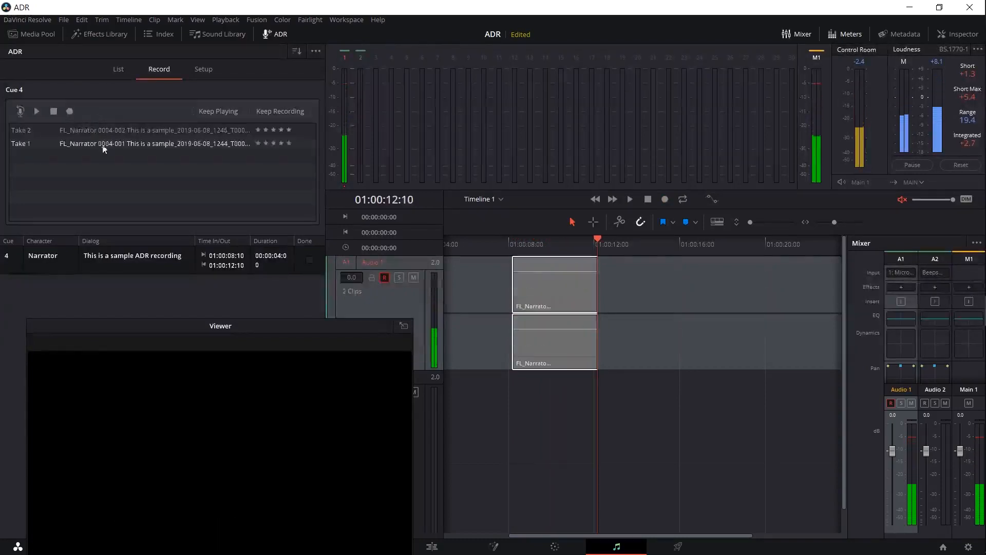
left_click(69, 112)
left_click_drag(220, 327, 226, 265)
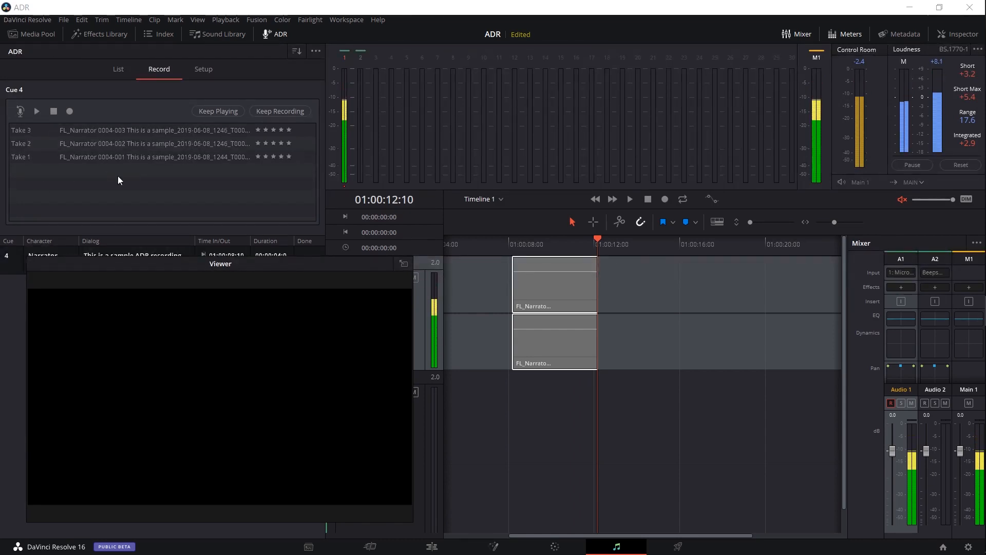
left_click(69, 111)
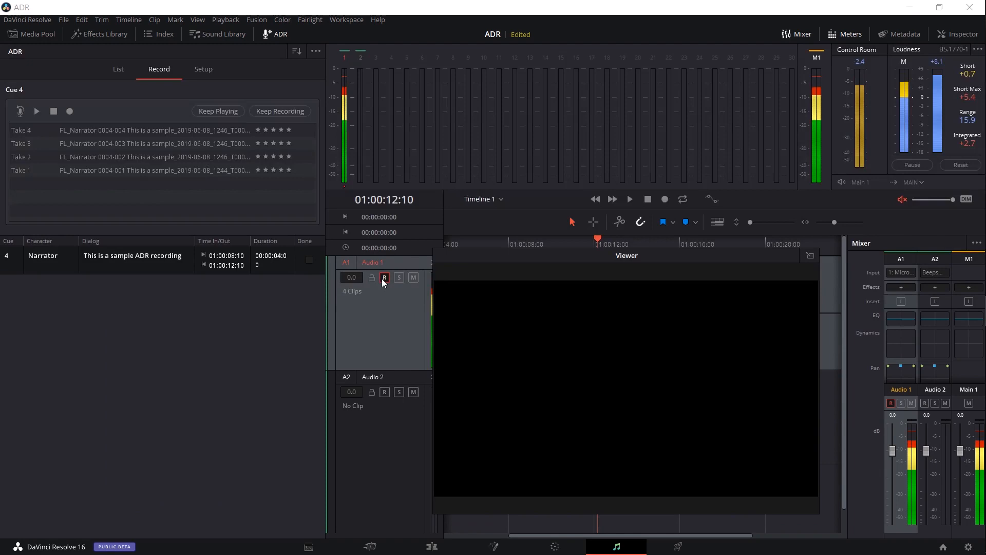
Disarm Audio 1, unmute the monitoring output, and dock the floating viewer.
left_click(383, 278)
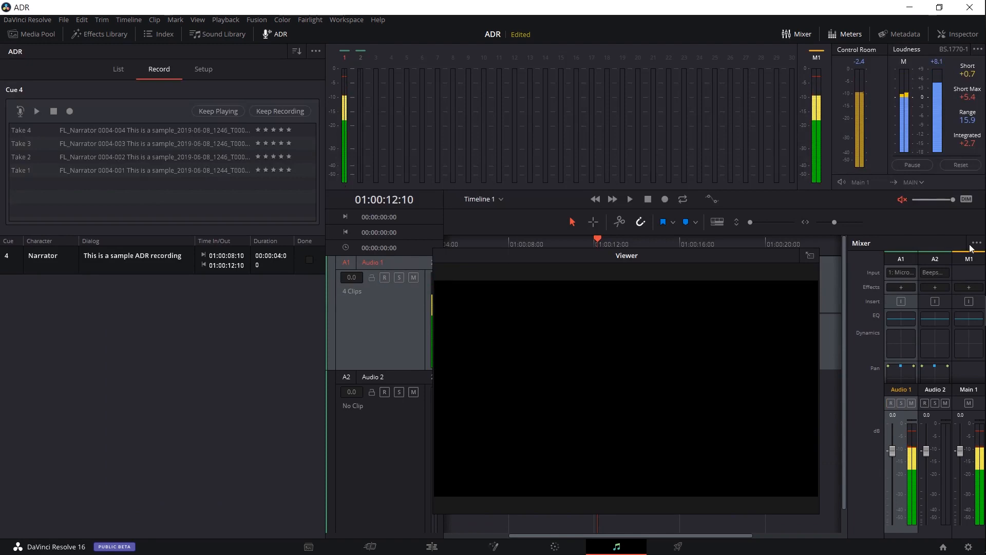
left_click(901, 199)
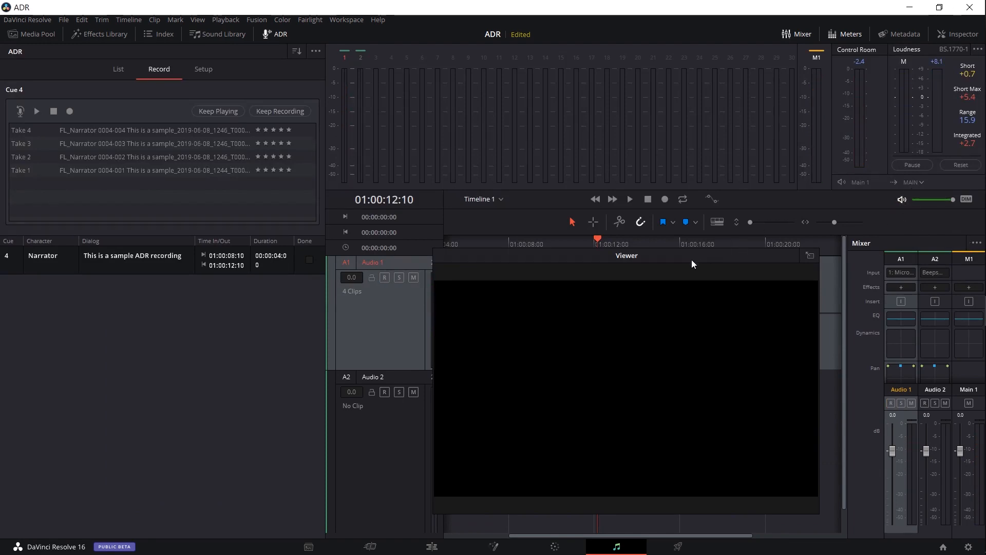
left_click(812, 259)
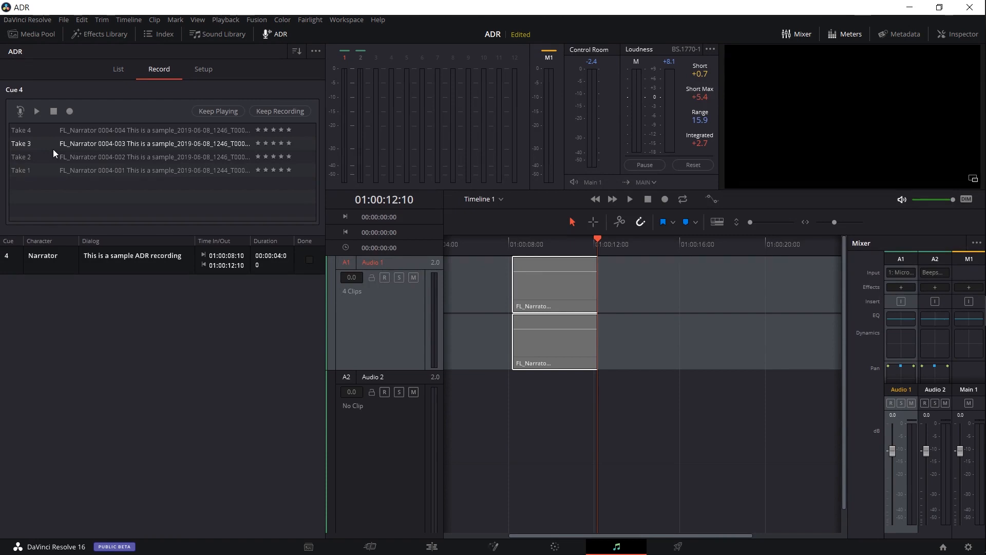
Select Take 1, check the pre-roll in the ADR setup, and play the take back and rate it one star.
left_click(51, 170)
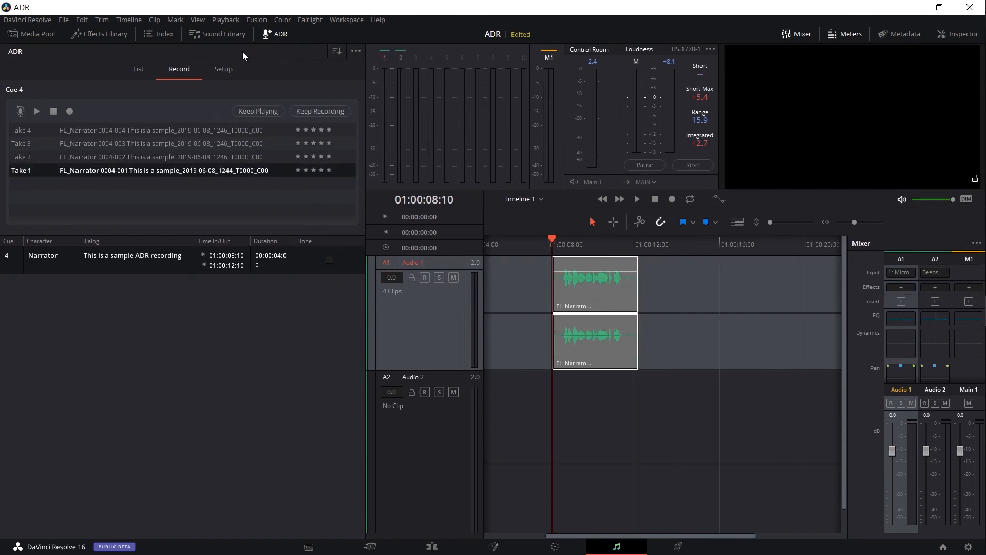
left_click(226, 77)
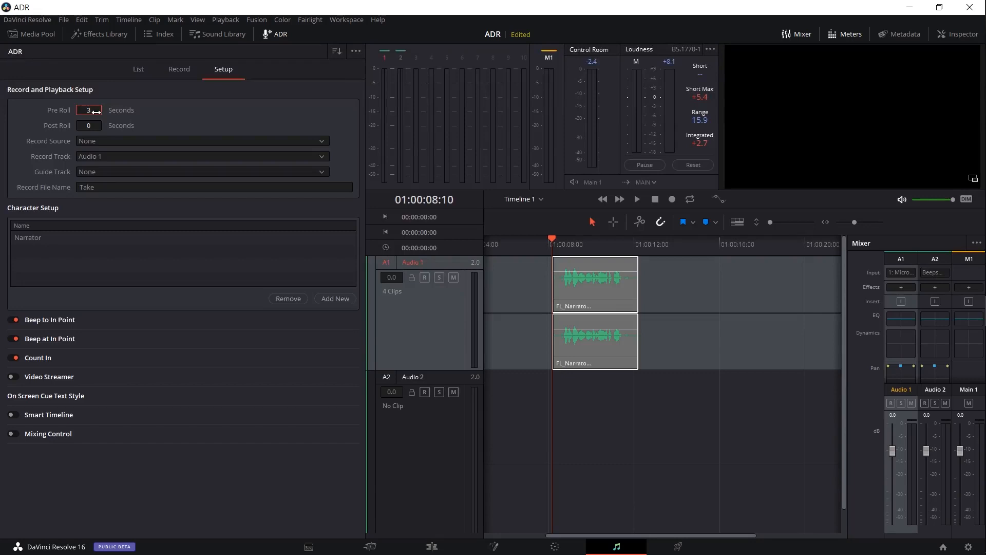
left_click(176, 72)
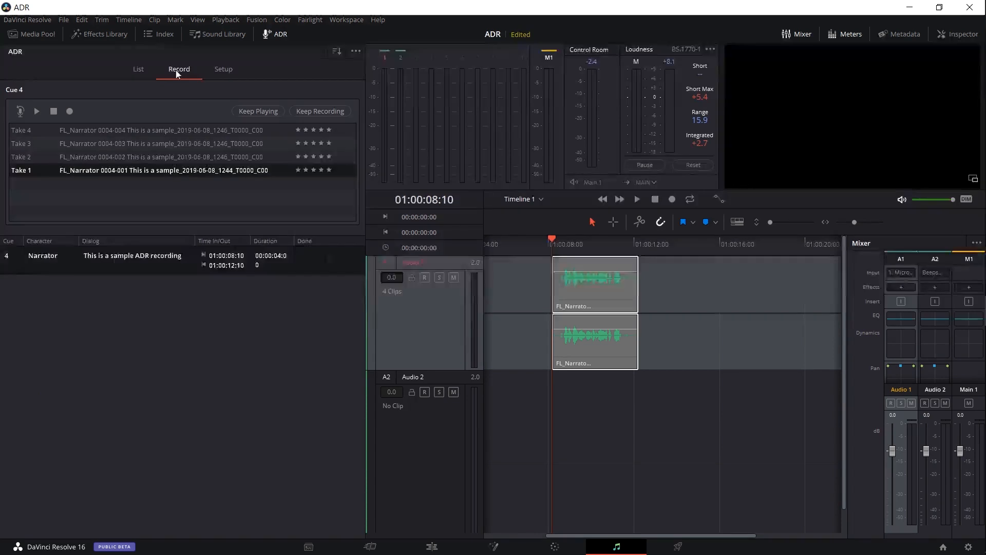
left_click(36, 114)
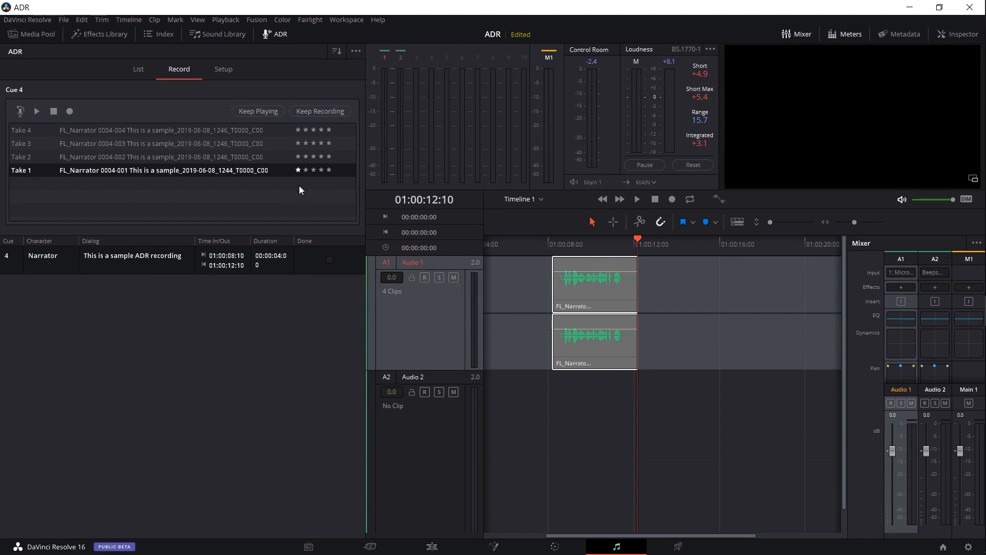
Select Take 2 of the Narrator cue, play it back and rate it one star.
left_click(313, 170)
left_click(250, 160)
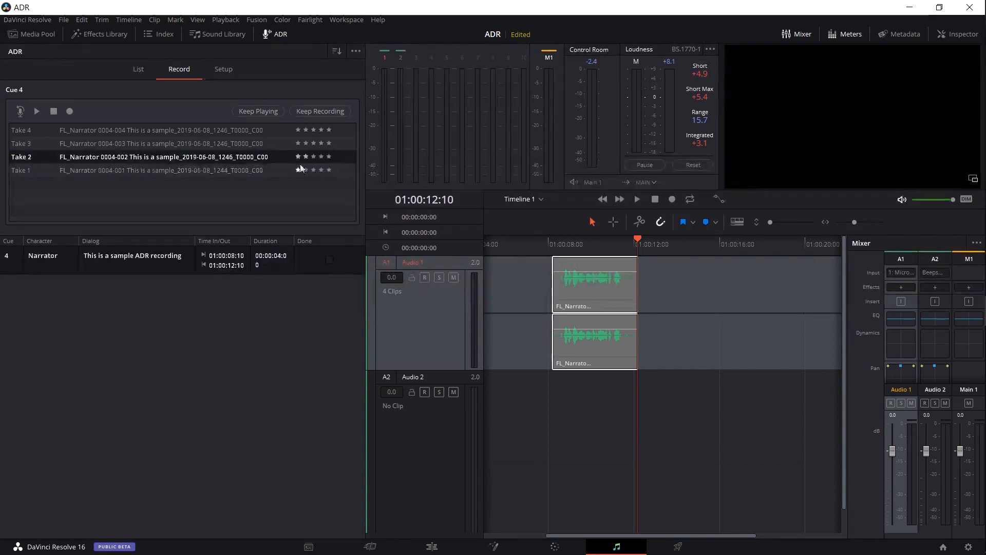
left_click(36, 112)
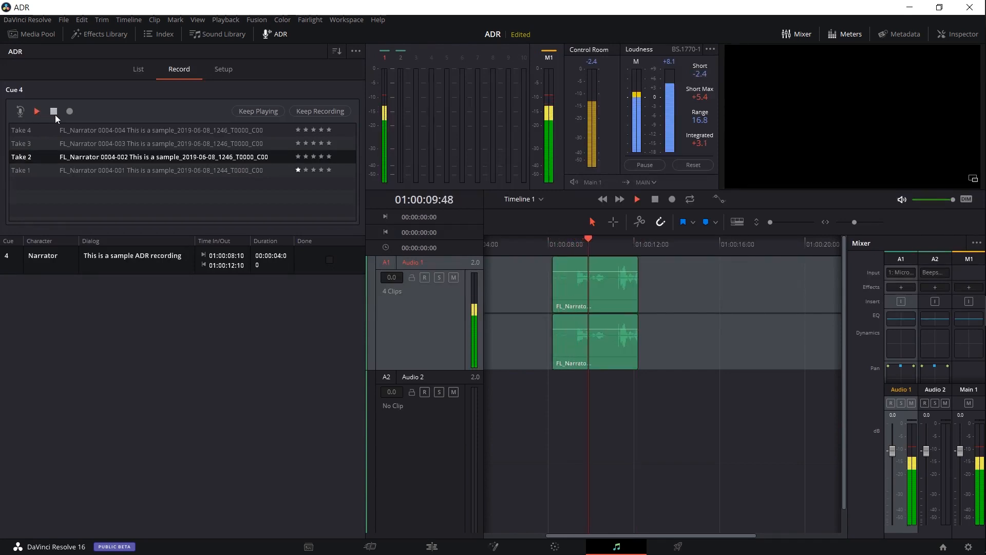
left_click(297, 157)
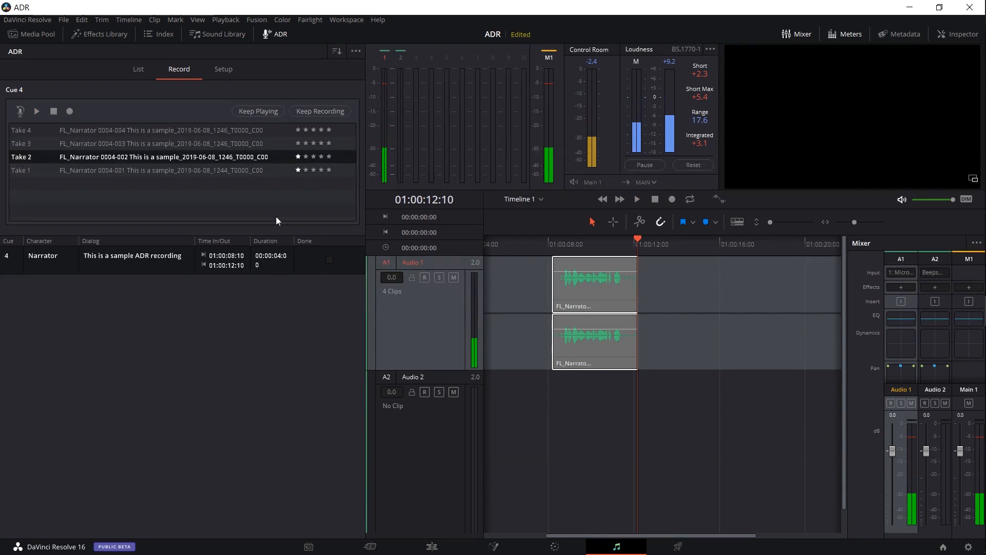
Select Take 3 of the cue, play it back and rate it five stars.
left_click(269, 144)
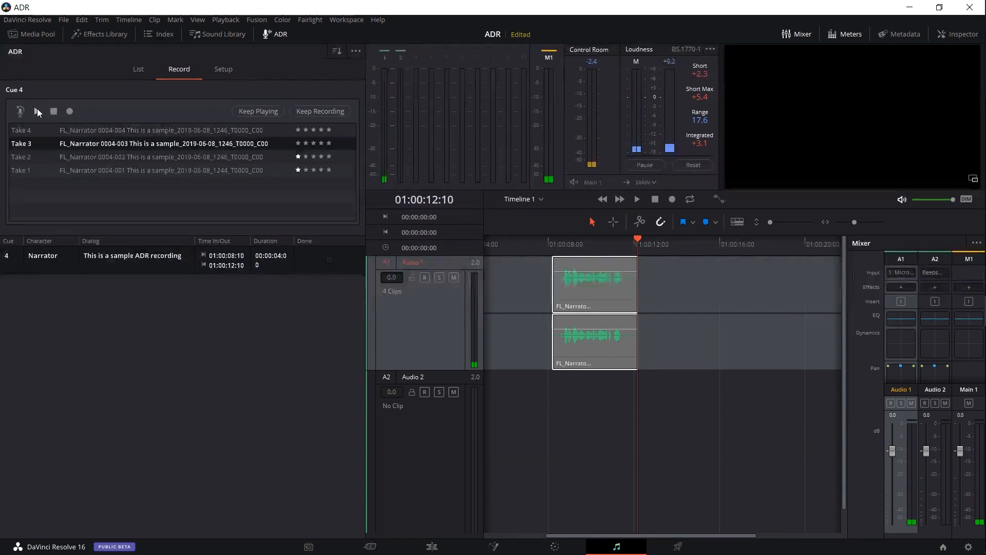
left_click(37, 108)
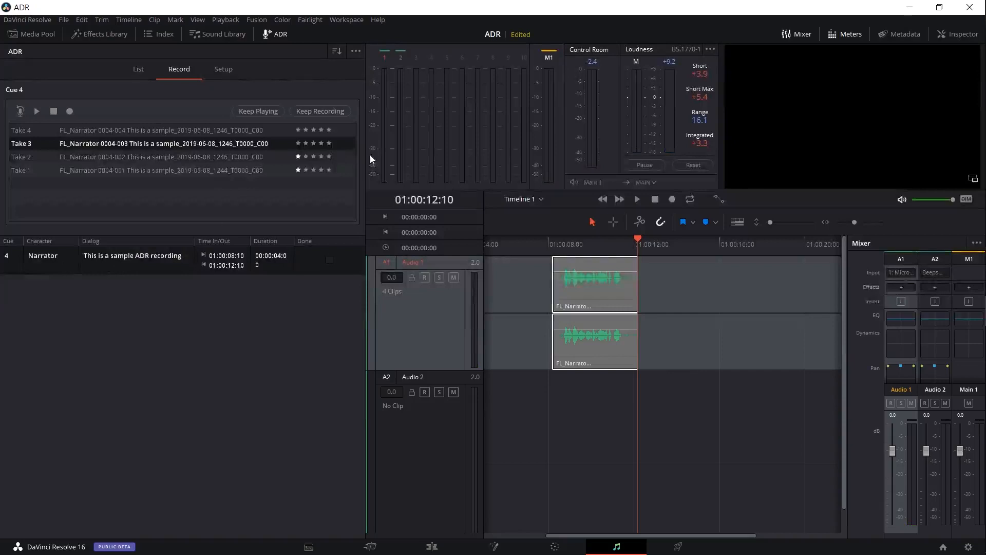
left_click(329, 143)
Select Take 4 of the cue, play it back and rate it two stars.
left_click(244, 135)
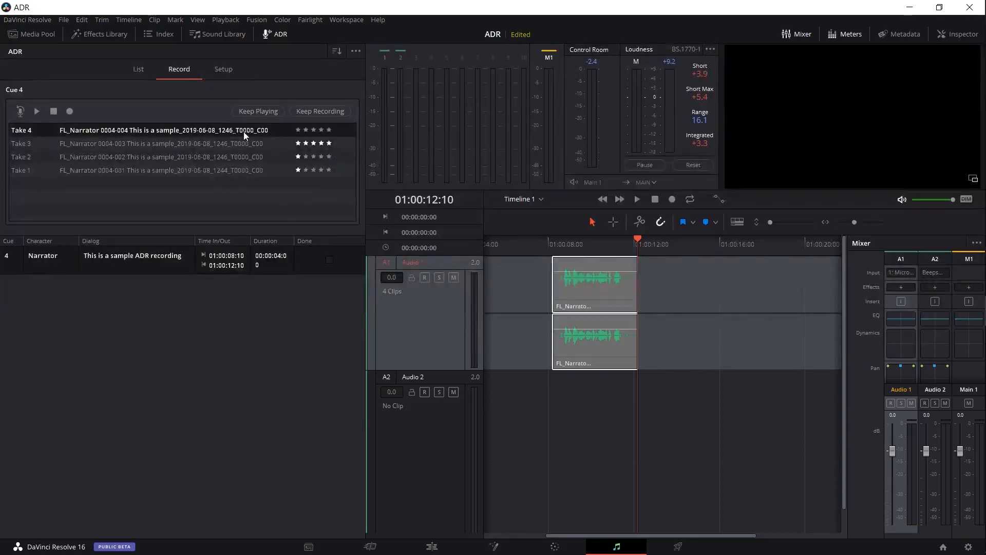
left_click(40, 110)
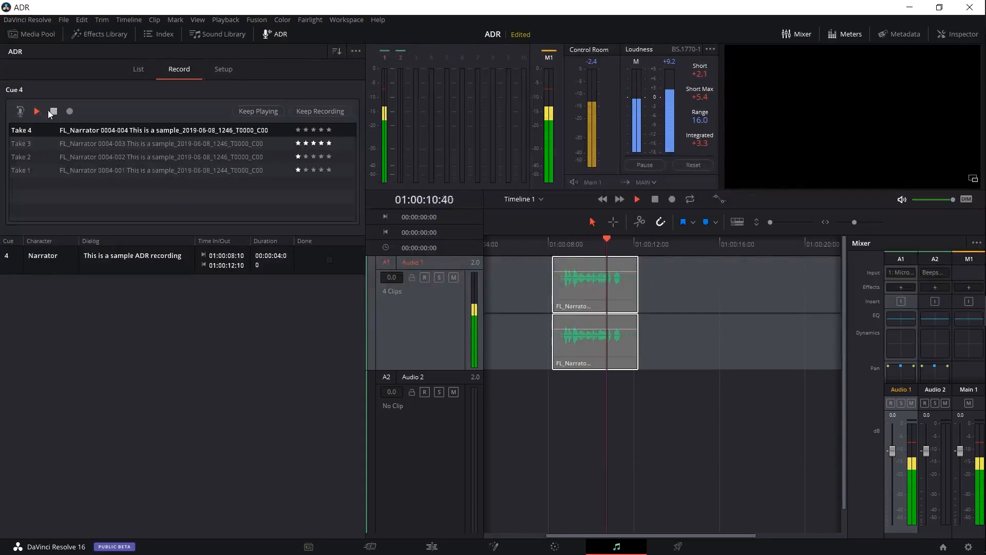
left_click(307, 131)
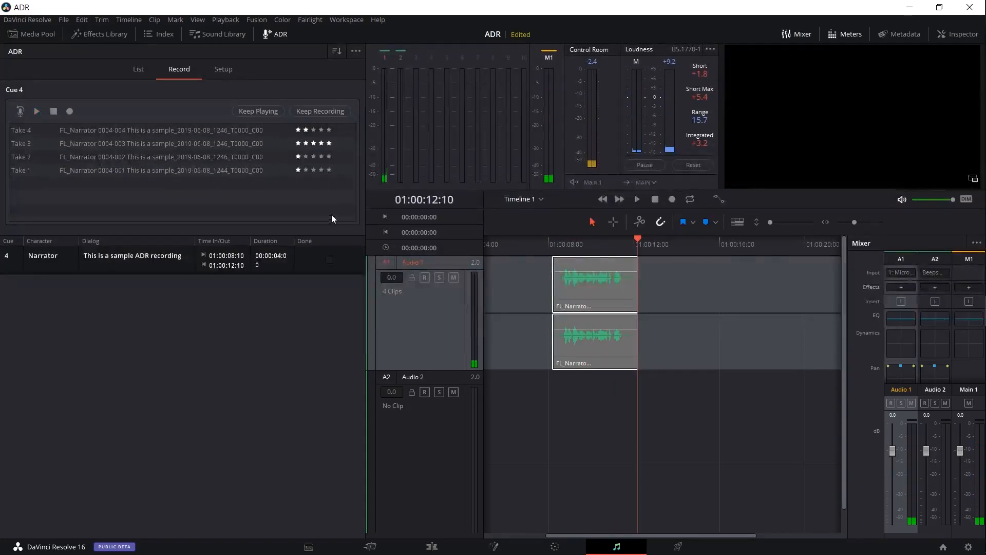
left_click(266, 147)
Check the Layered Audio Editing option and show the audio track layers in the timeline.
left_click(128, 19)
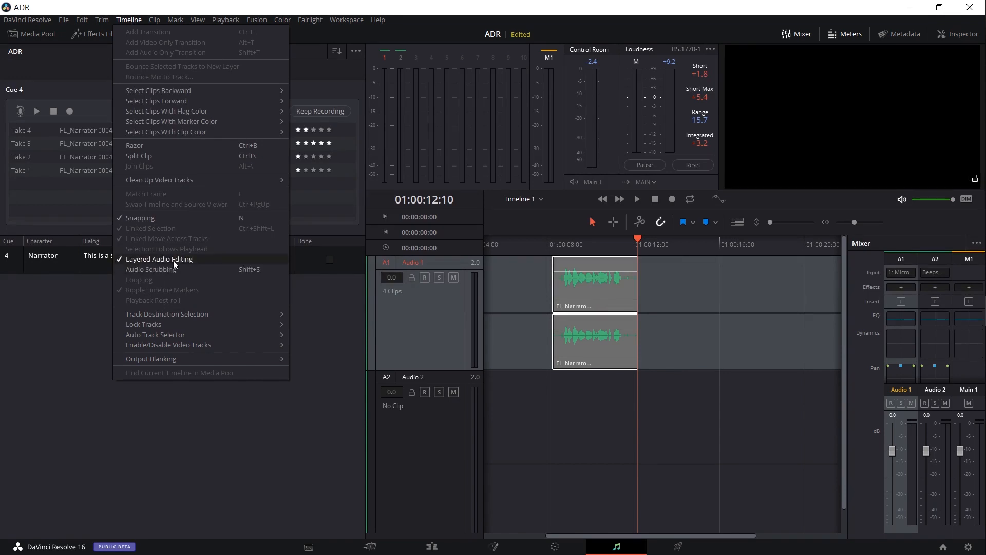
left_click(165, 10)
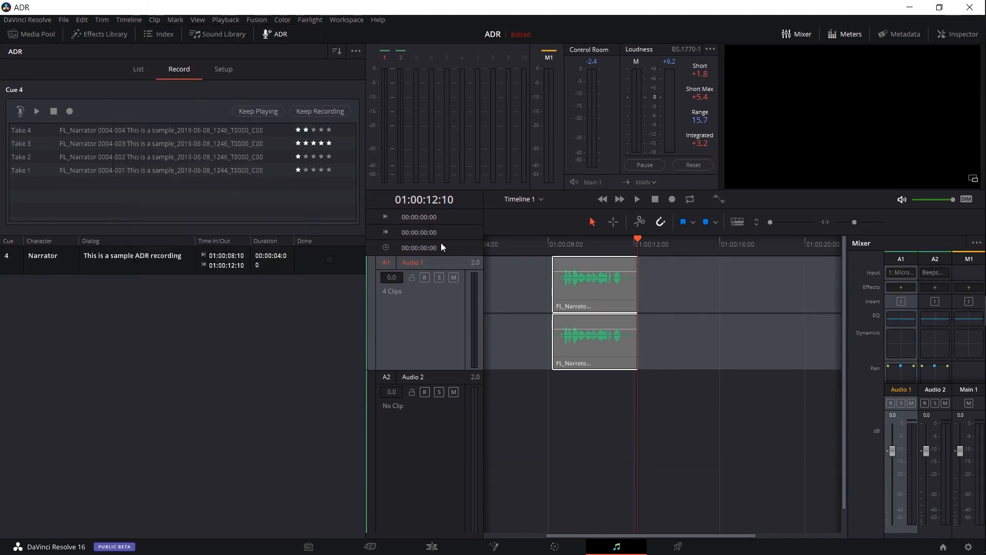
left_click(197, 21)
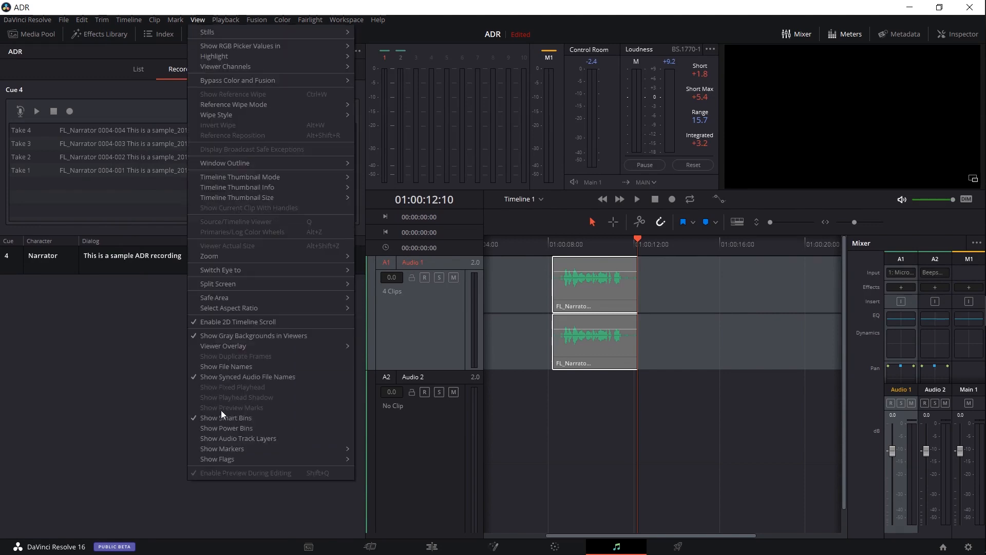
left_click(229, 438)
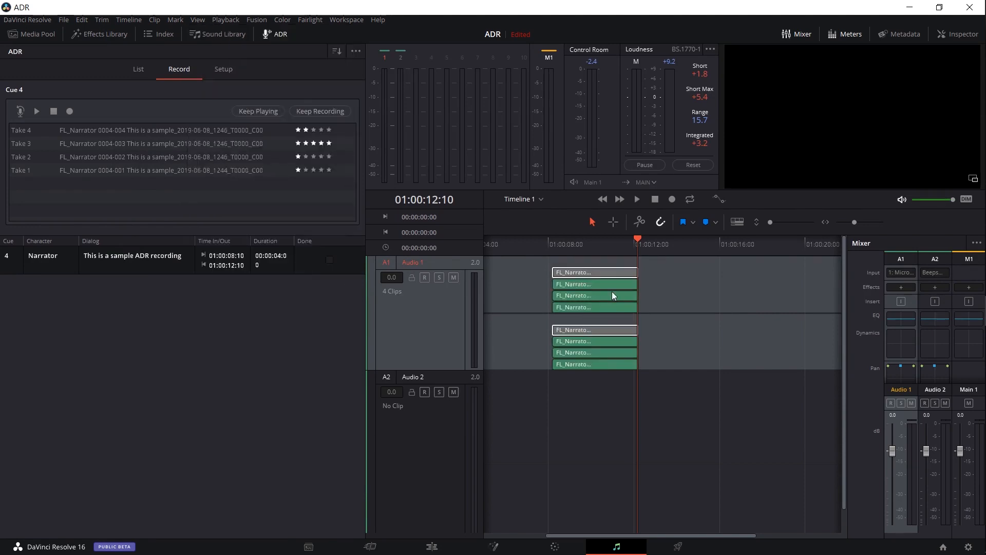
Place the playhead at the start of the recorded takes, at 01:00:08:10, and make the Audio 1 track taller.
left_click(630, 260)
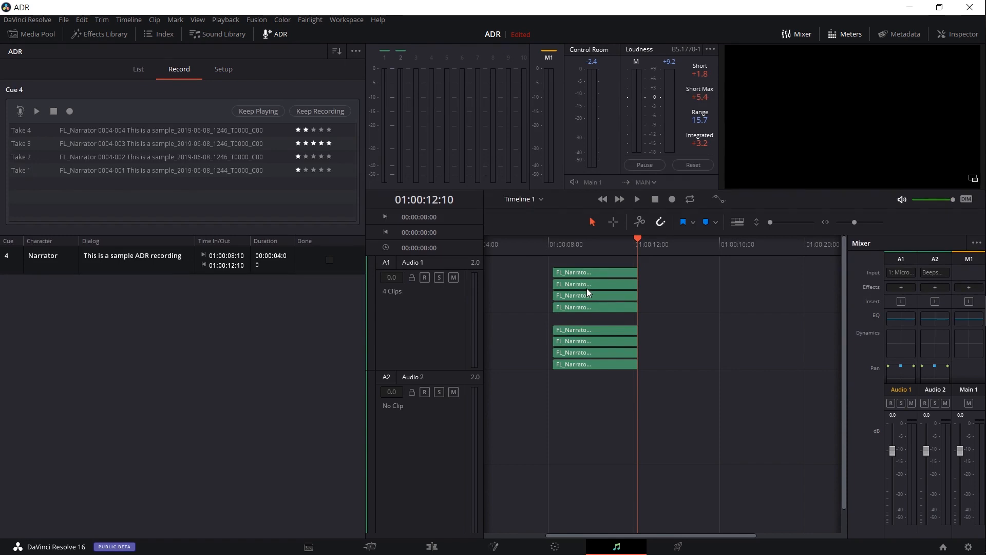
left_click(552, 244)
left_click_drag(447, 371, 449, 496)
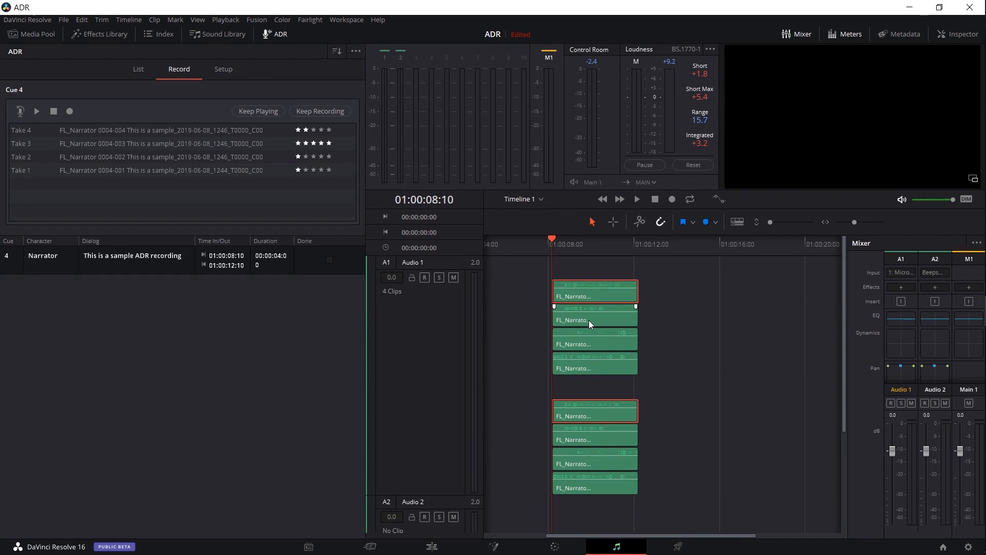
Move the second take layer on Audio 1 to the top of the stack, play part of it back, and deselect the clip.
left_click_drag(589, 319, 587, 273)
key("space")
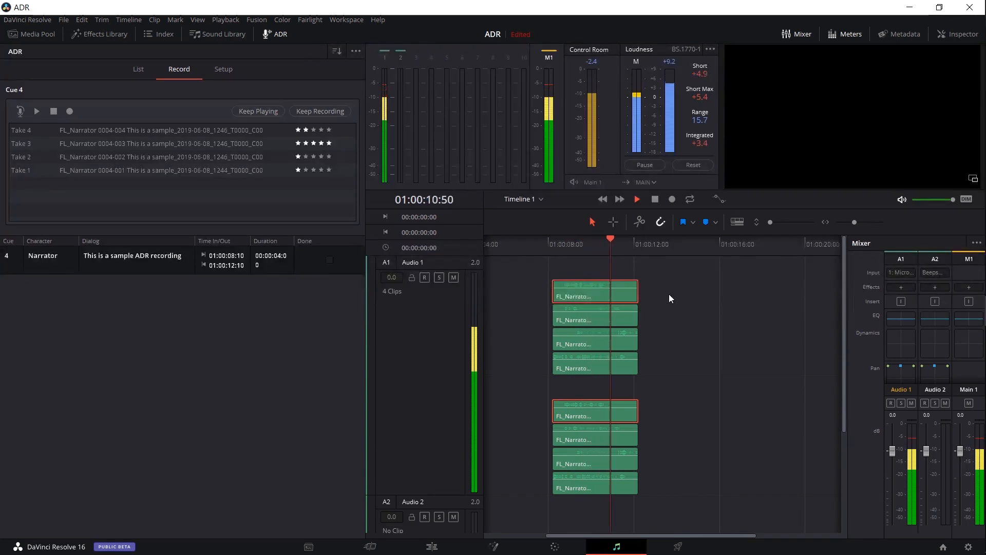
key("space")
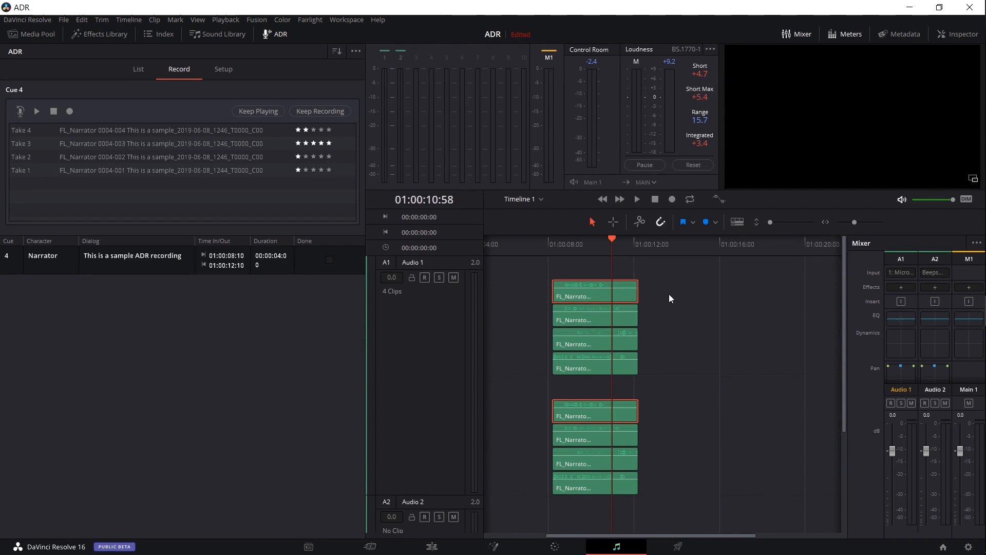
left_click(668, 293)
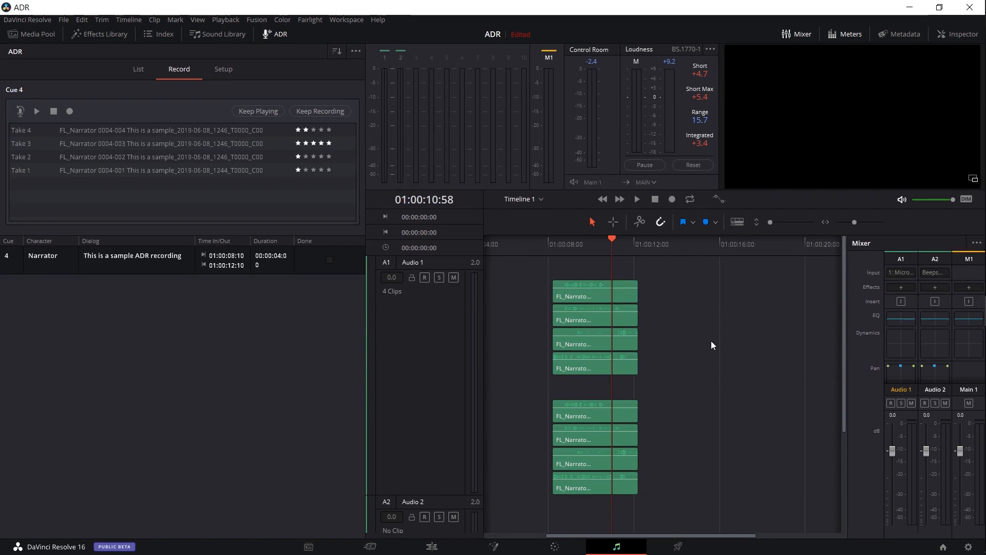
Open the ADR record and playback setup.
left_click(224, 69)
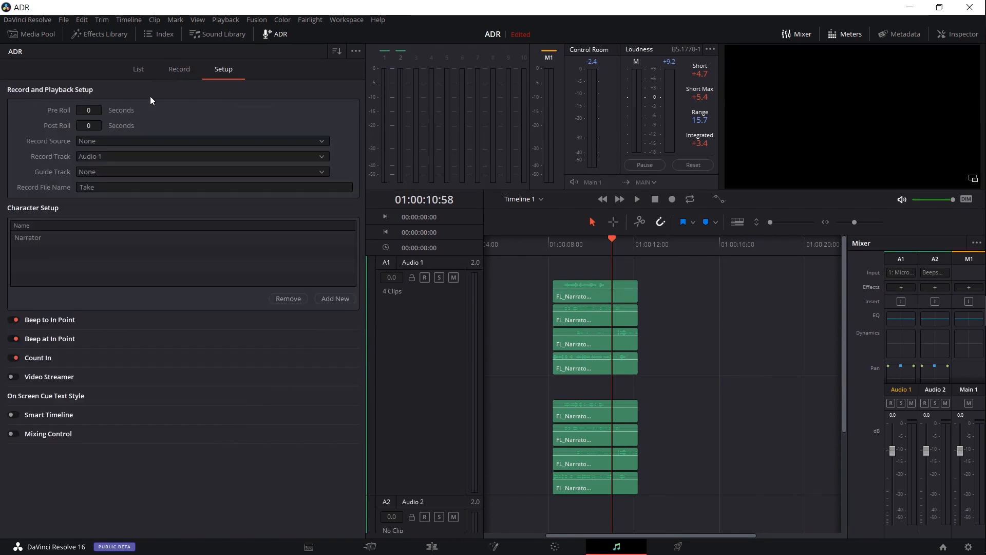